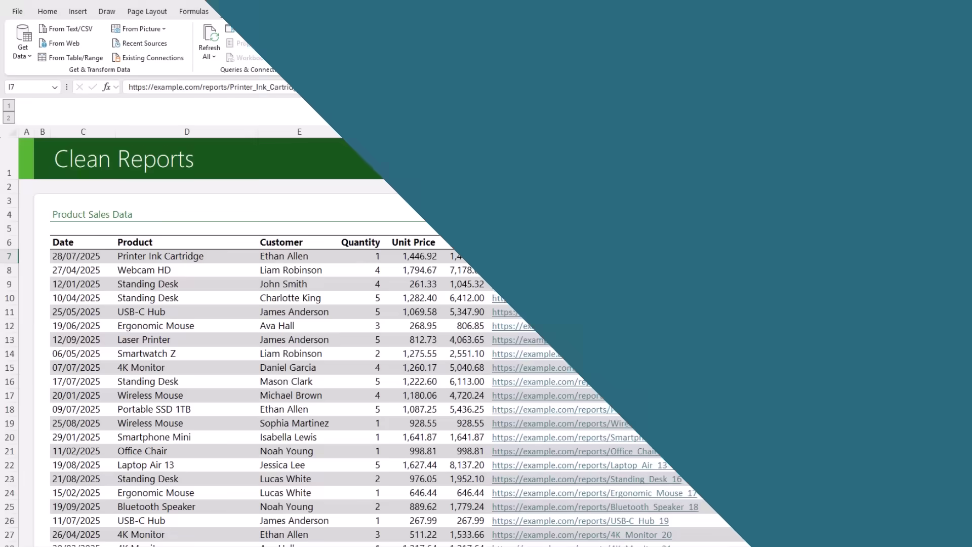
- Look over the product sales table and expand the collapsed column group to show the HYPERLINK Formula column
scroll(816, 308, "down", 5)
scroll(816, 309, "down", 15)
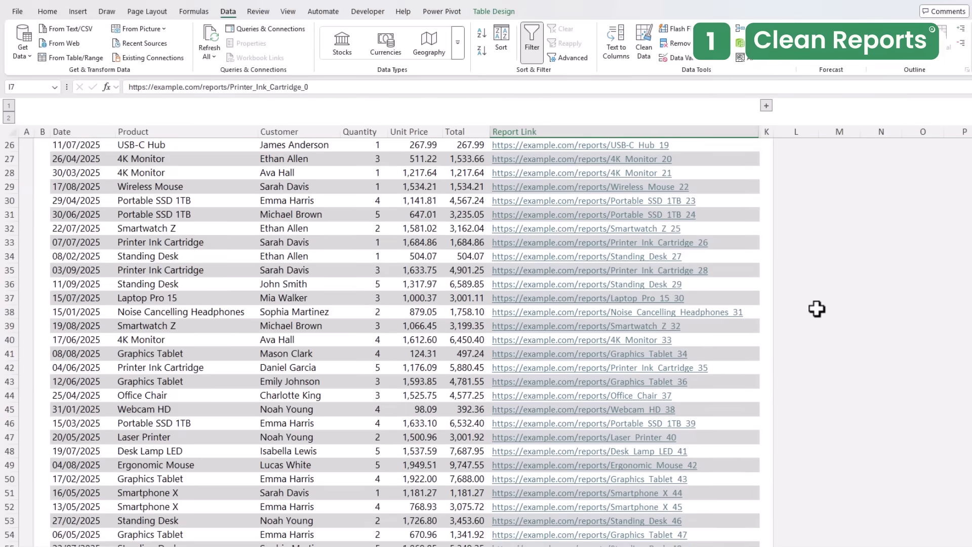
scroll(816, 308, "up", 20)
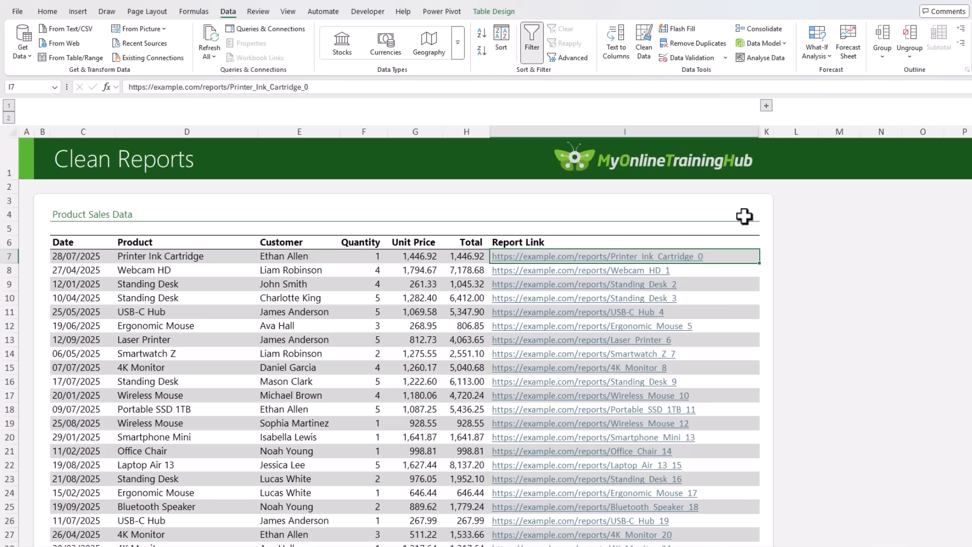
left_click(766, 105)
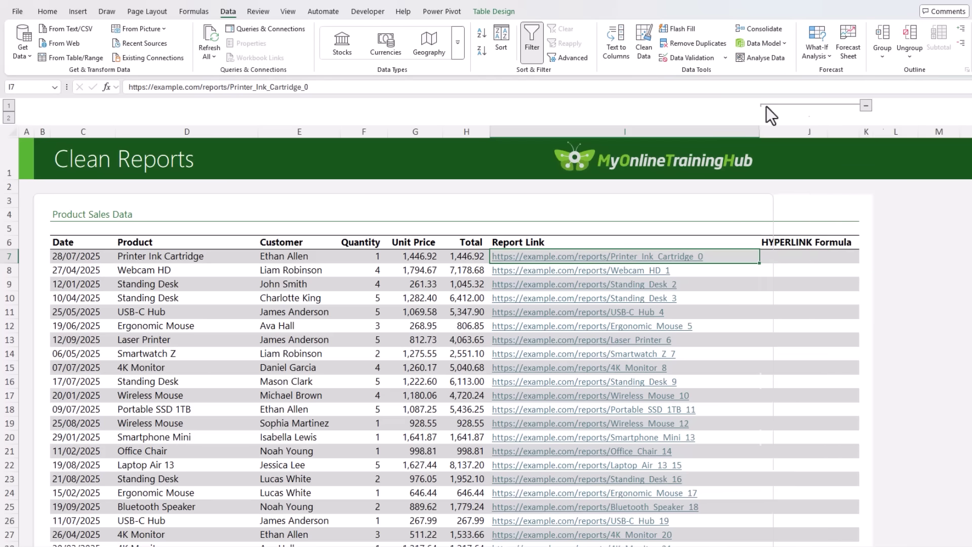
- Enter =HYPERLINK([@[Report Link]],"View Report") in J7, the first row of the table's HYPERLINK Formula column
left_click(803, 259)
type("=hyp")
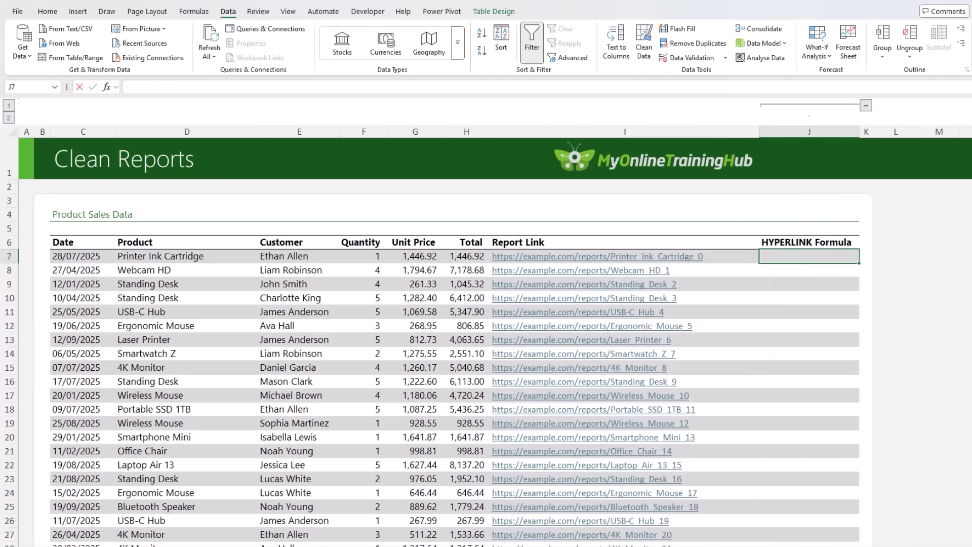
key("Tab")
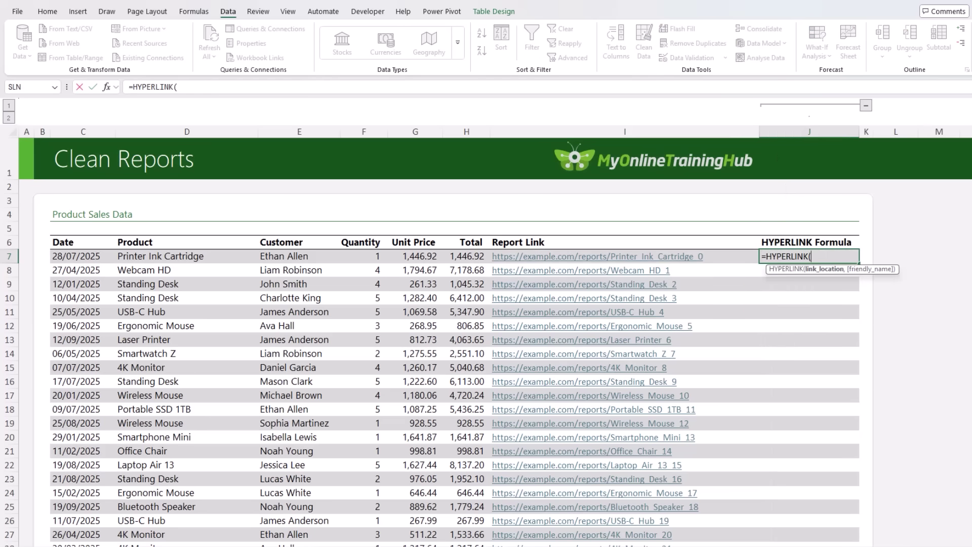
left_click(727, 257)
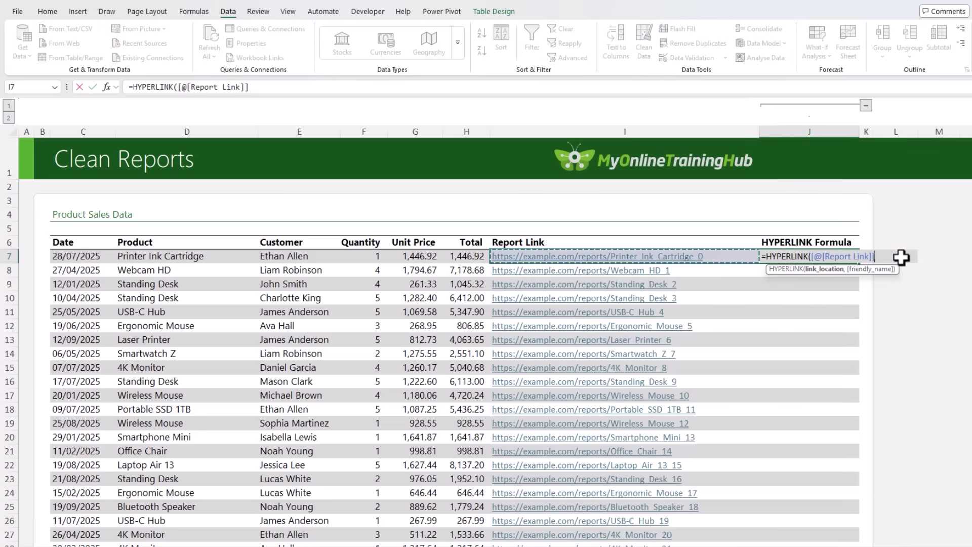
type(",")
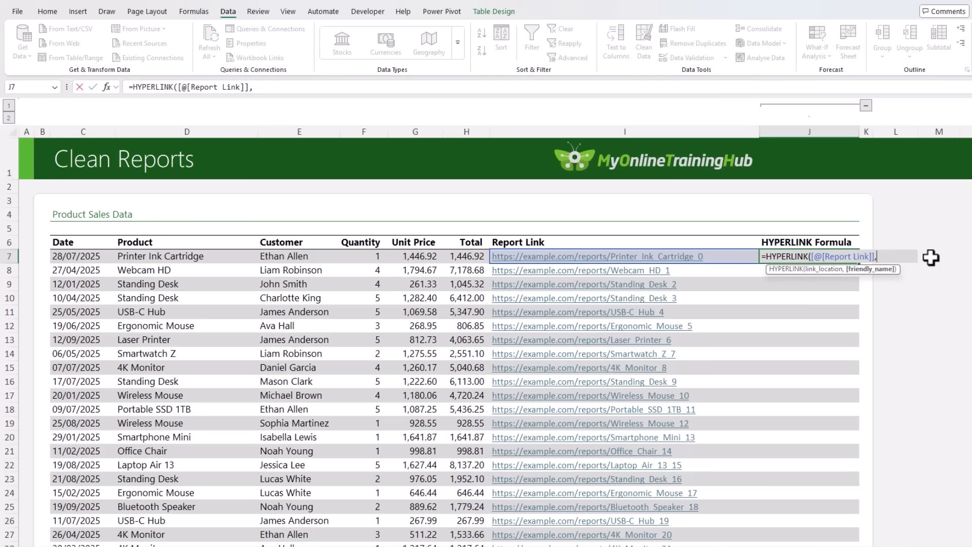
type("\"View Report\")")
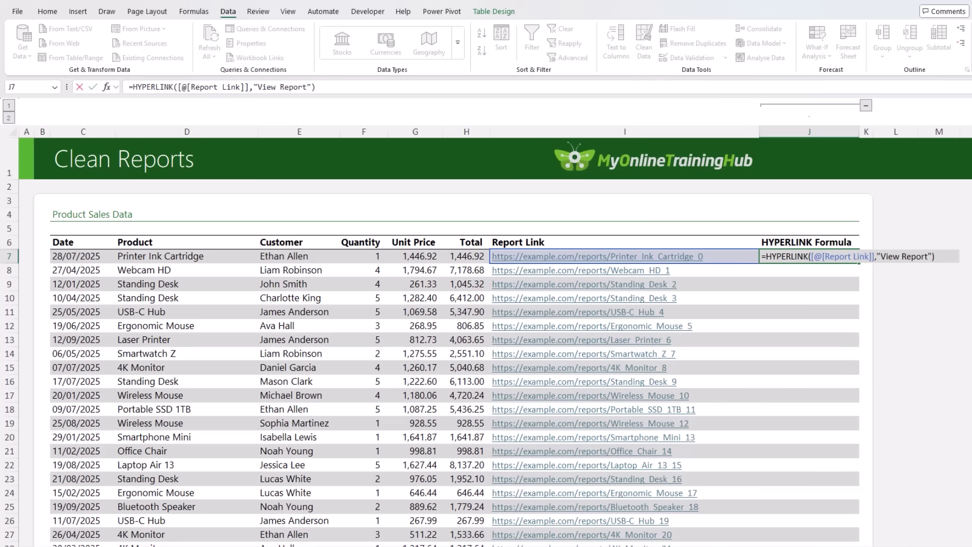
key("Return")
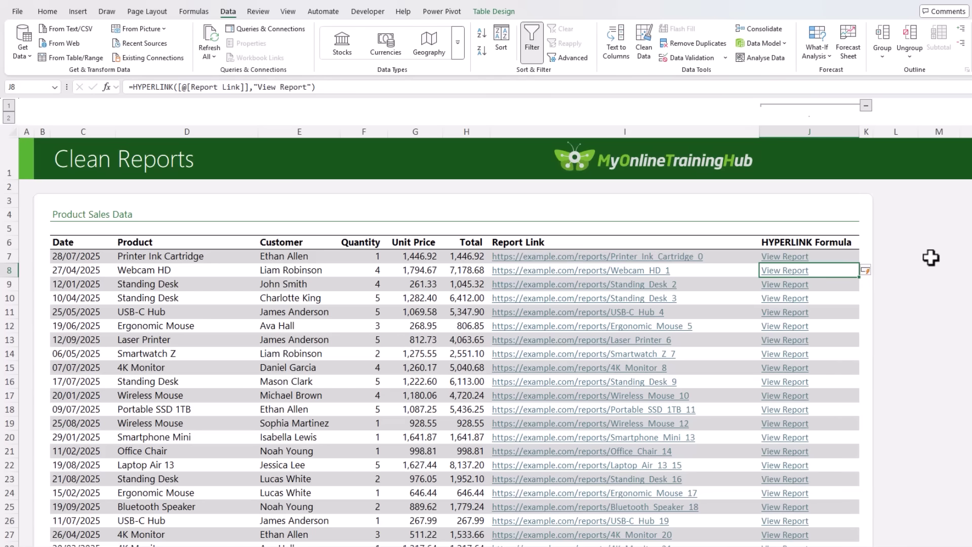
- Hide column I, which holds the full Report Link addresses
left_click(709, 132)
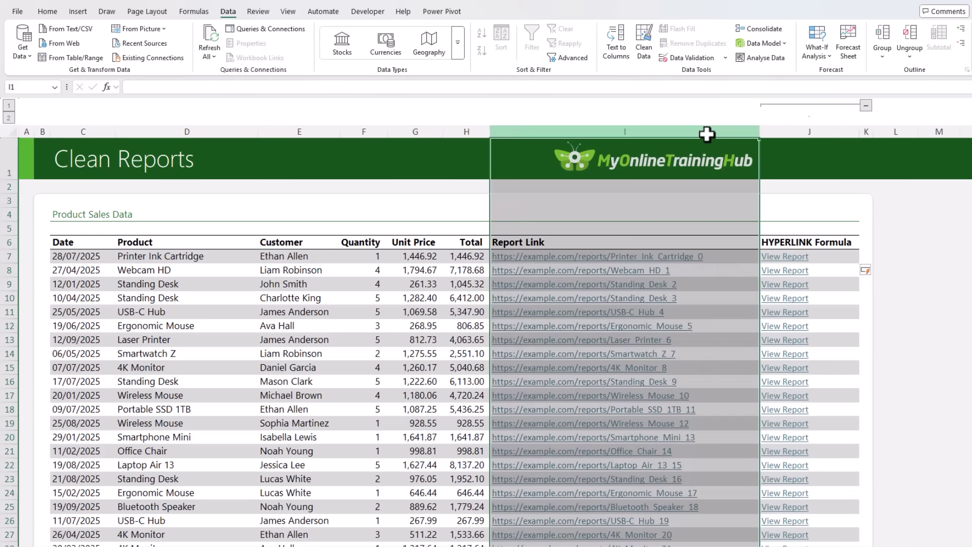
right_click(707, 135)
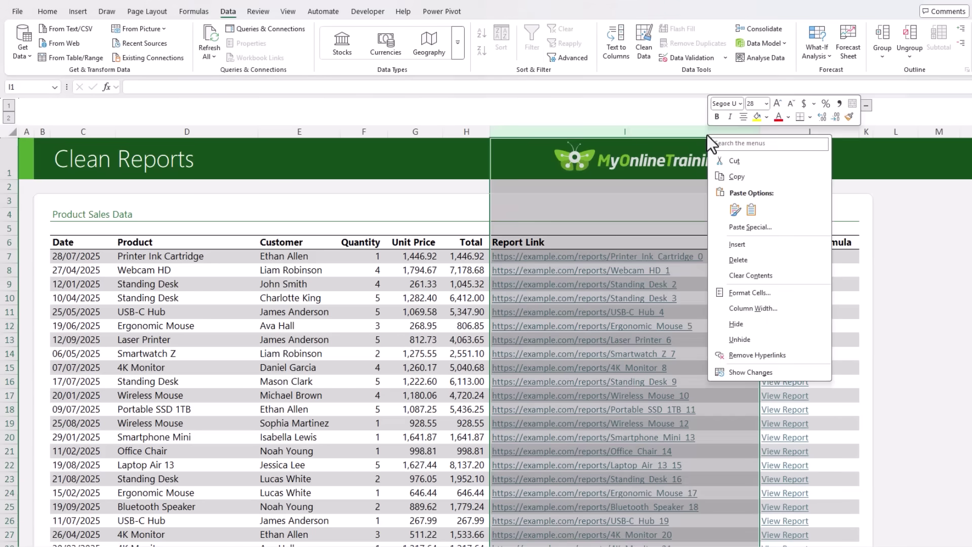
left_click(758, 324)
left_click(683, 272)
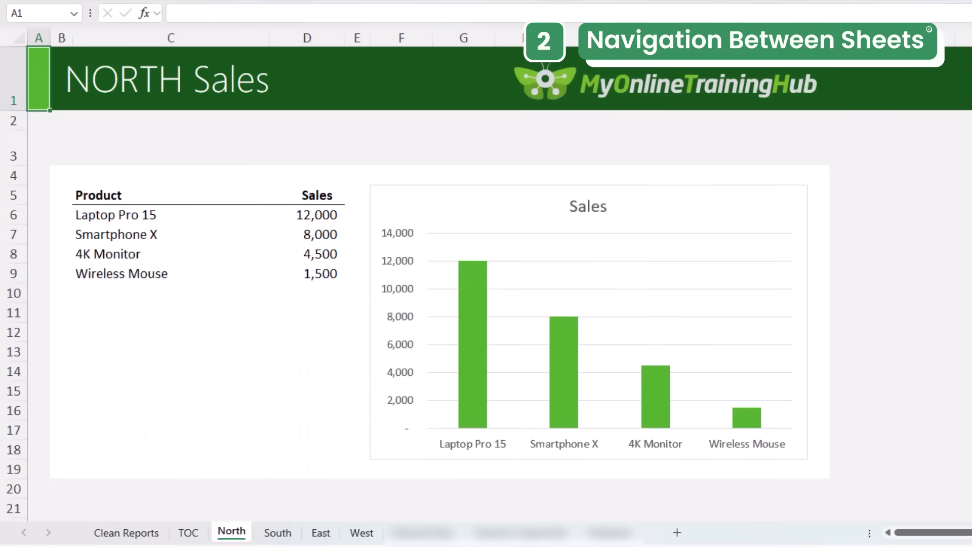
- Browse back and forth through the North, South, East and West sales sheets, ending on North
key("ctrl+Page_Down")
key("ctrl+Page_Down")
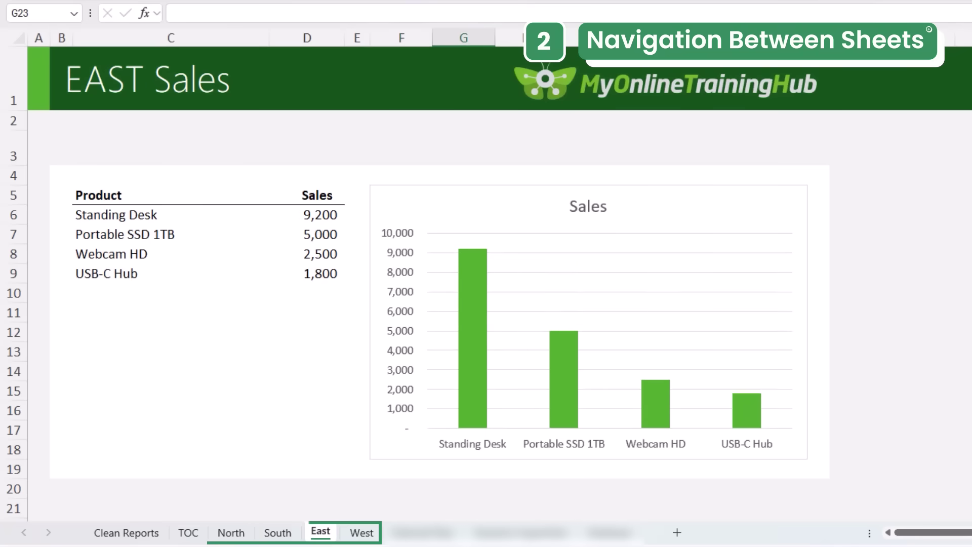
key("ctrl+Page_Down")
key("ctrl+Page_Up")
key("ctrl+Page_Up")
key("ctrl+Page_Up")
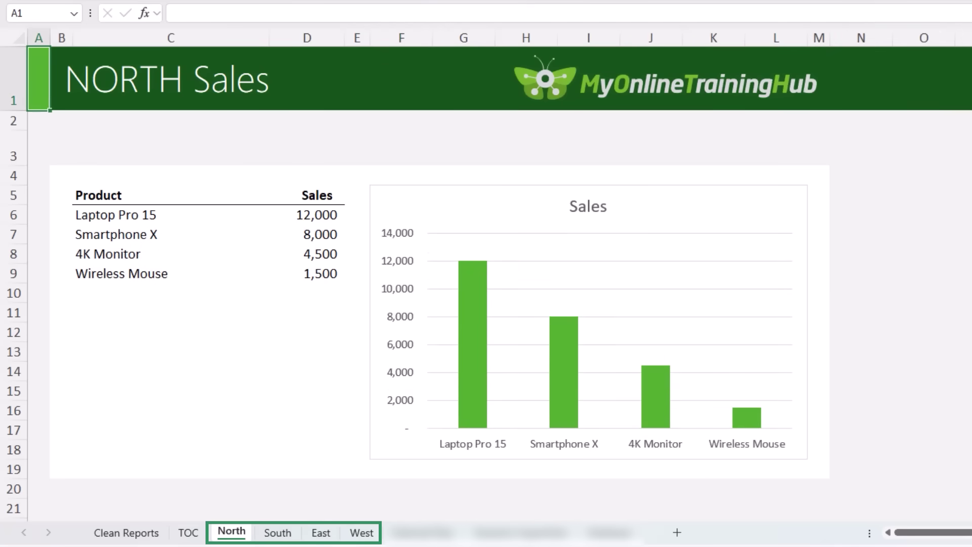
key("ctrl+Page_Down")
key("ctrl+Page_Down")
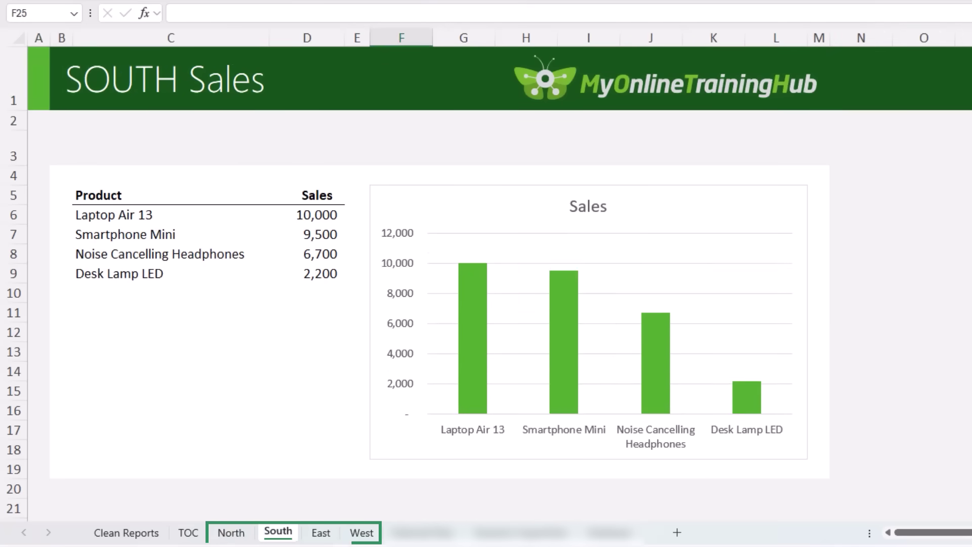
key("ctrl+Page_Up")
key("ctrl+Page_Up")
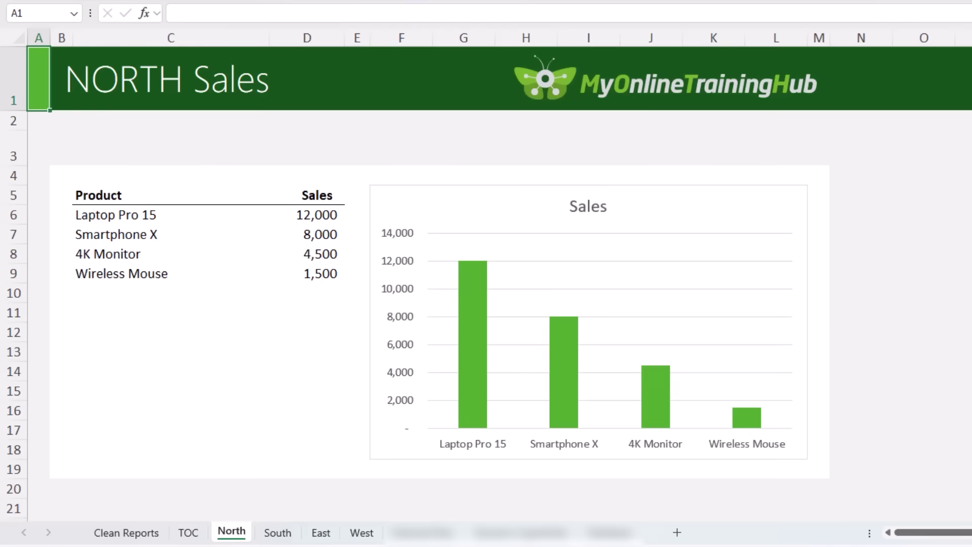
- On the TOC sheet, start a HYPERLINK formula in E6 whose link location begins with "[HYPERLINK_function_video.xlsx]"&
key("ctrl+Page_Up")
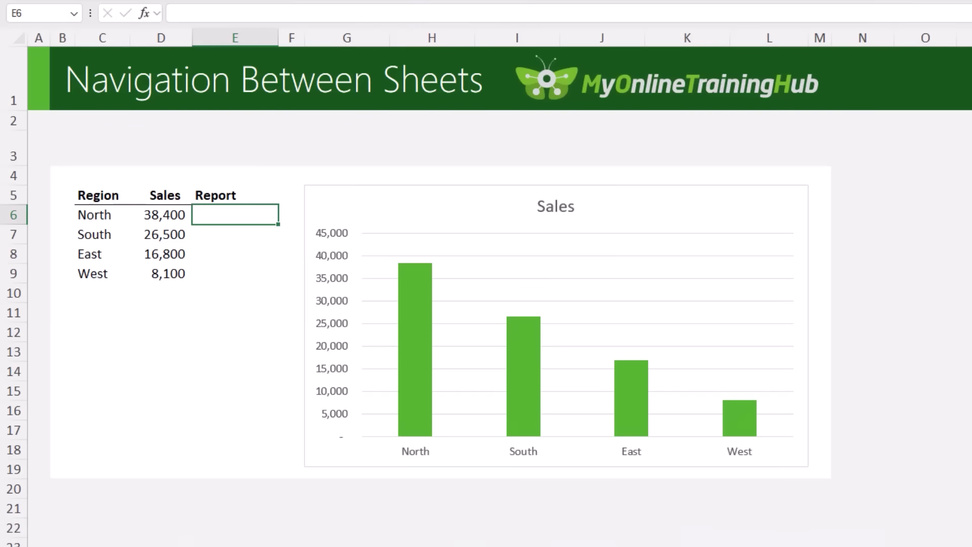
type("=hyper")
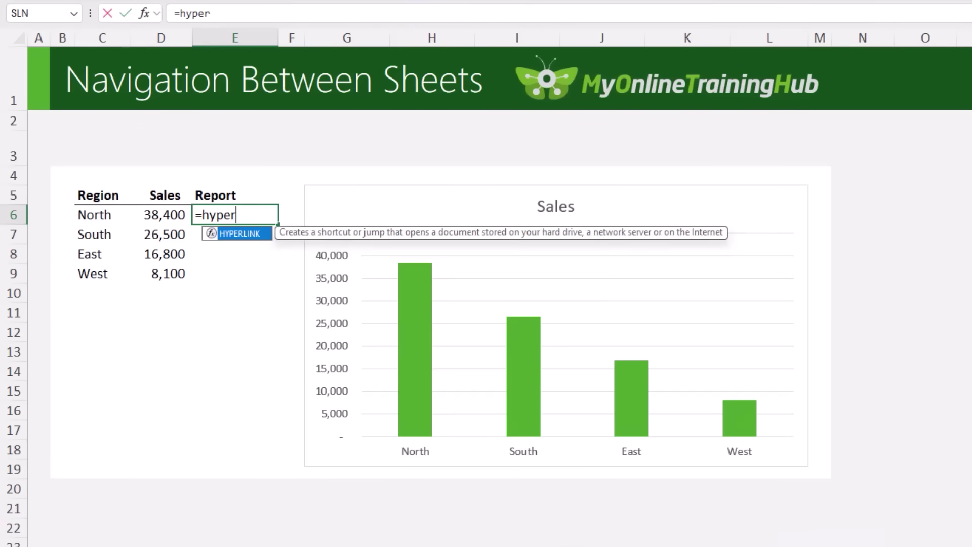
key("Tab")
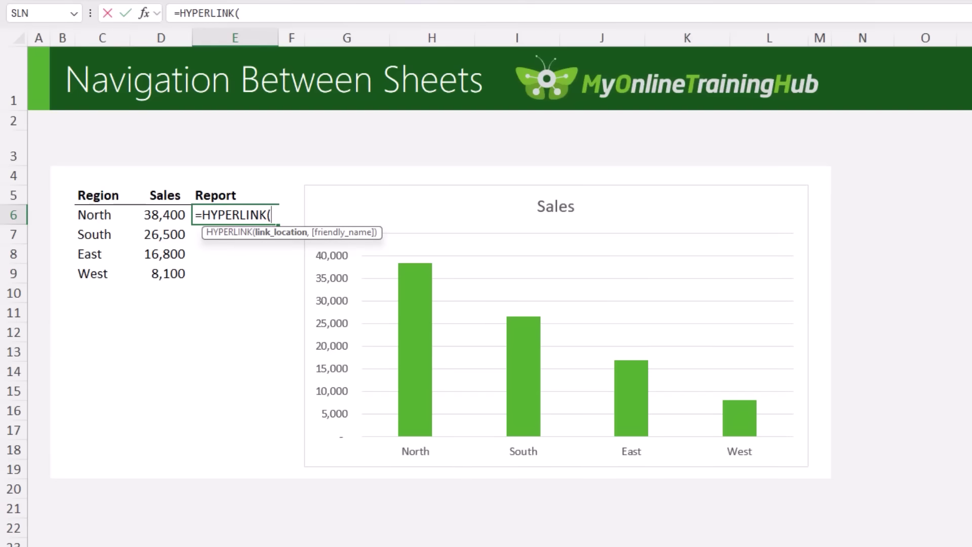
type("\"")
type("[")
type("HYPERL")
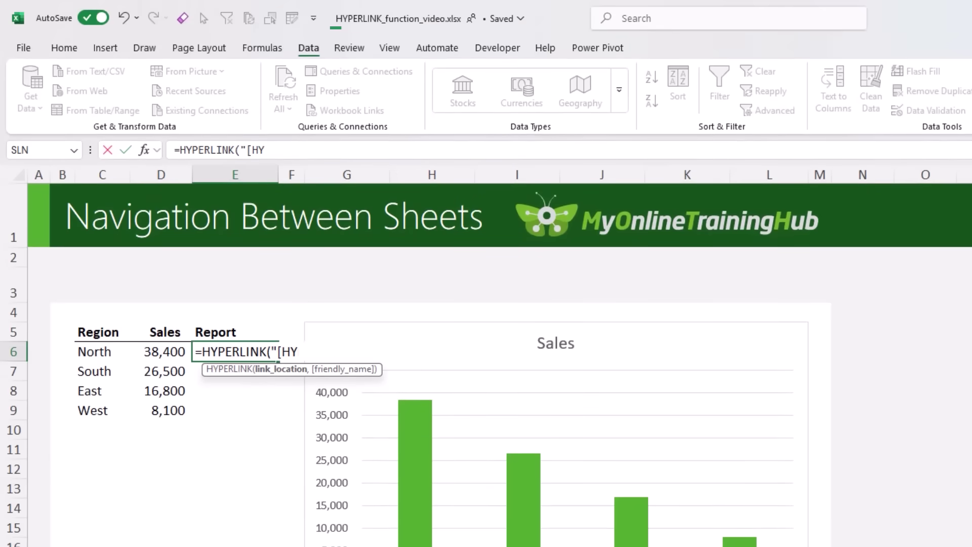
type("INK_func")
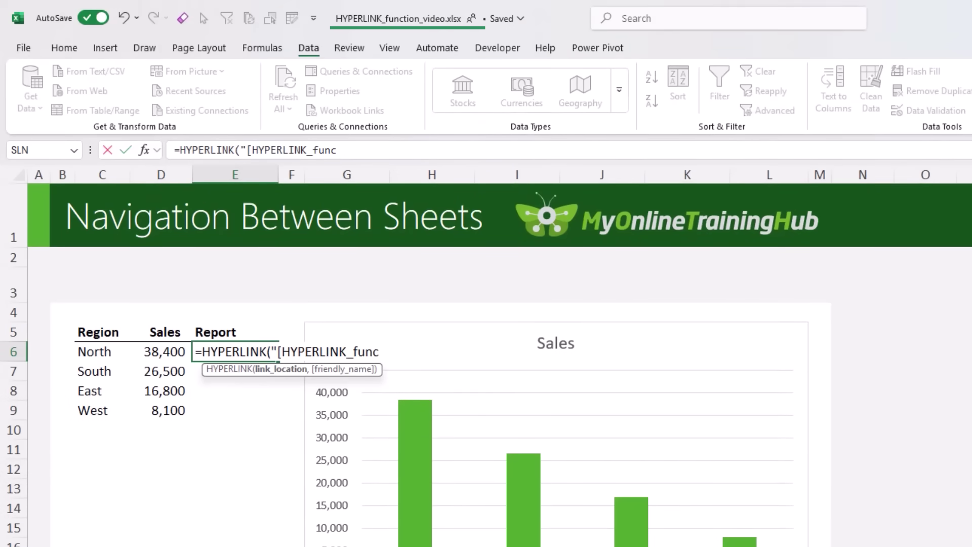
type("tion_video.xls")
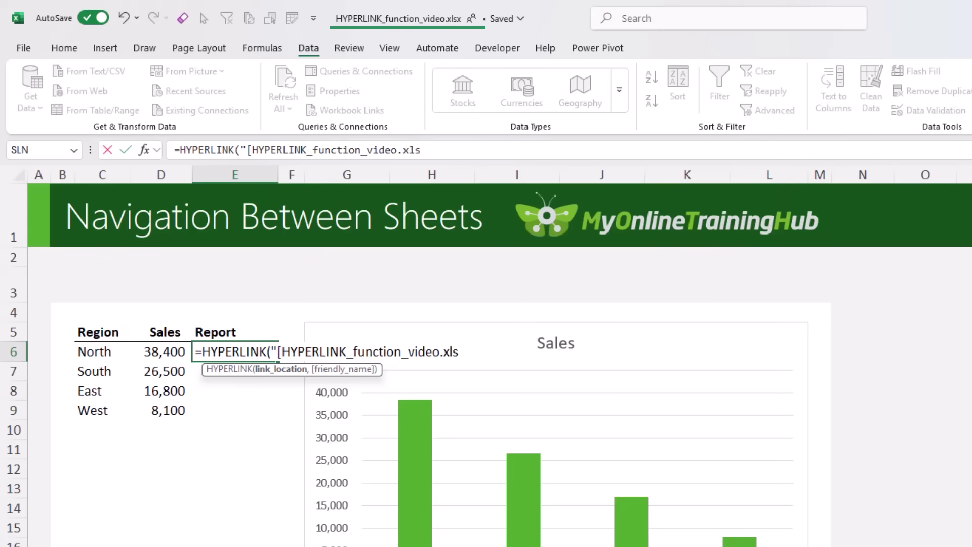
type("x]")
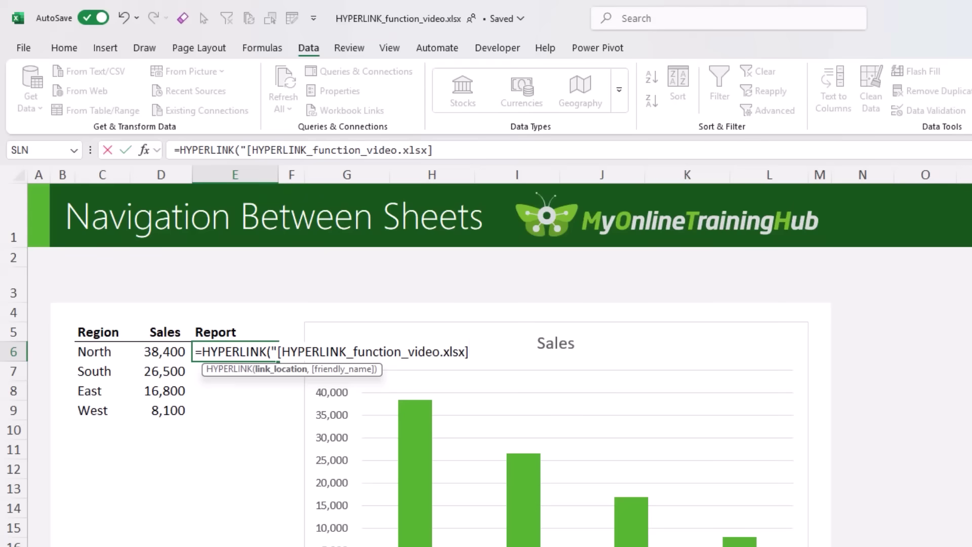
type("\"&")
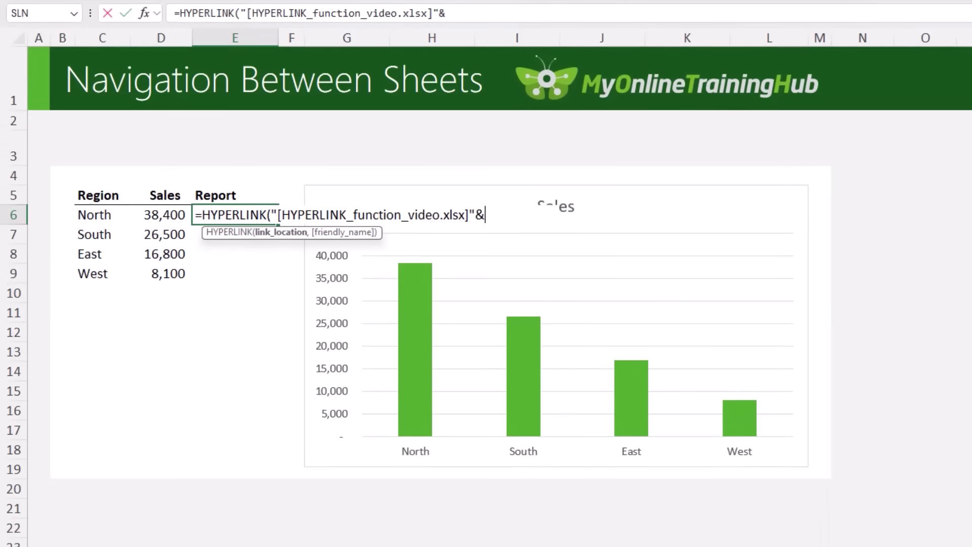
- Complete the link location with the region name in C6 joined to "!A1"
left_click(94, 215)
type("&")
type("\"!")
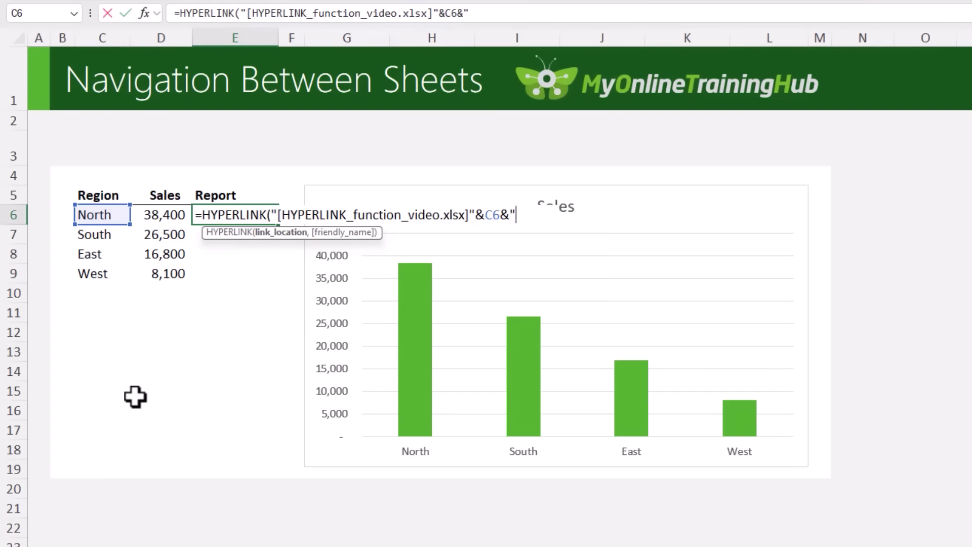
type("A1\"")
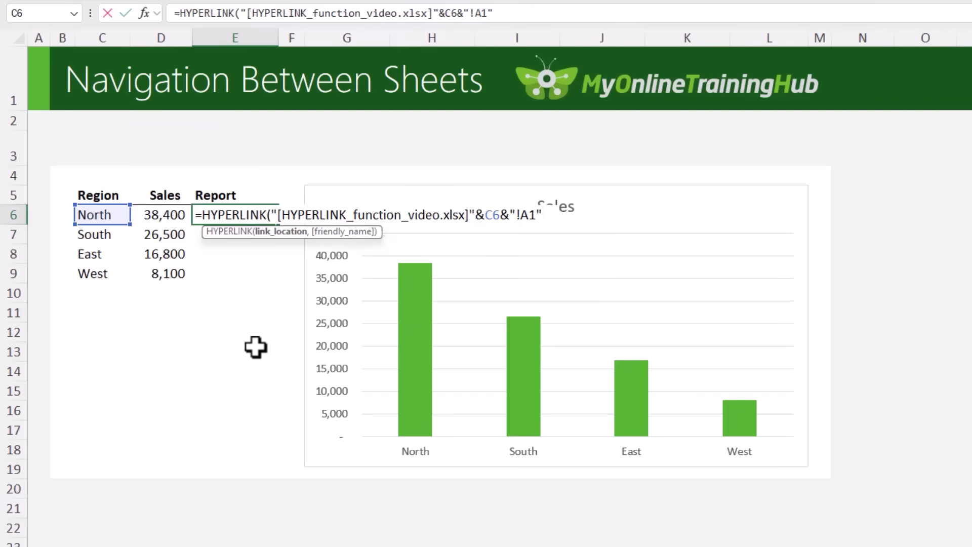
- Set the formula's friendly name to C6&" Report" and finish the formula
type(",")
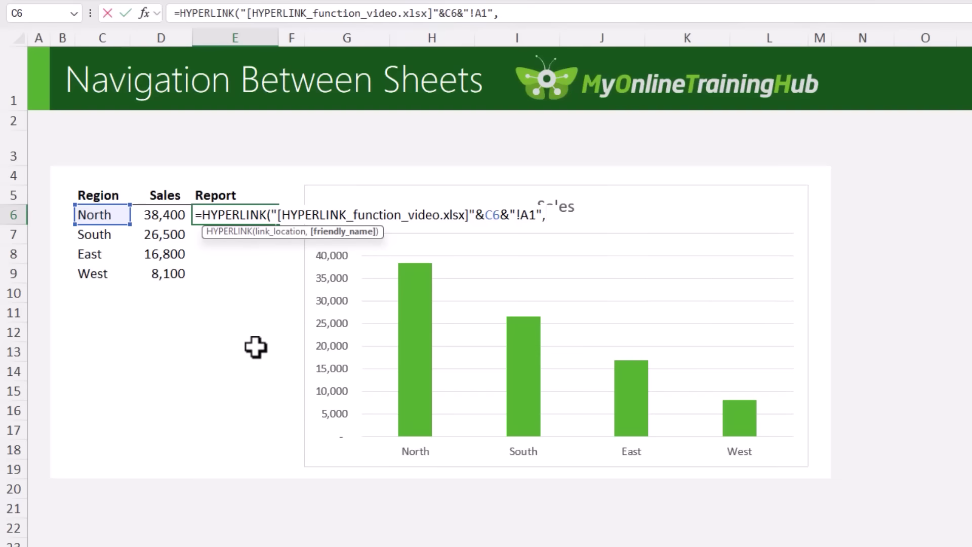
left_click(96, 215)
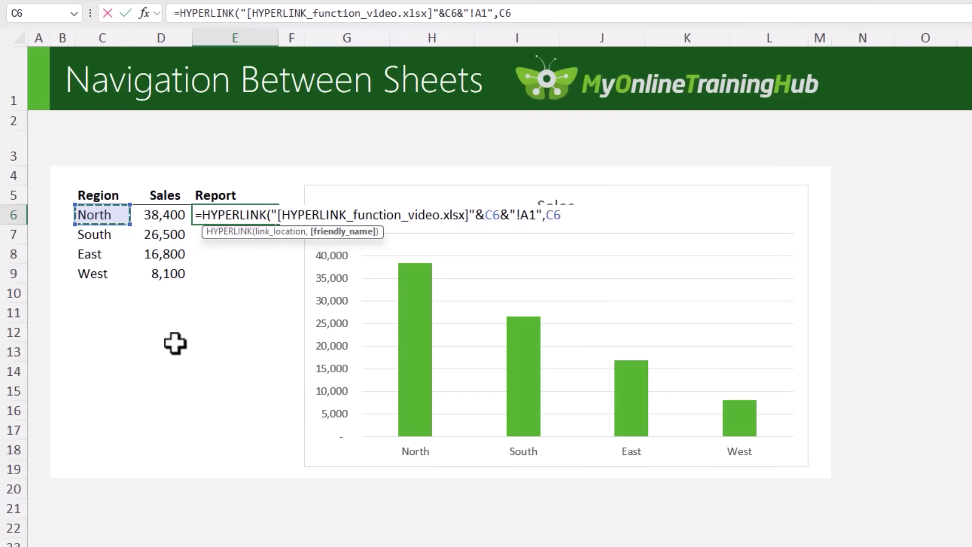
type("&\" Report\"")
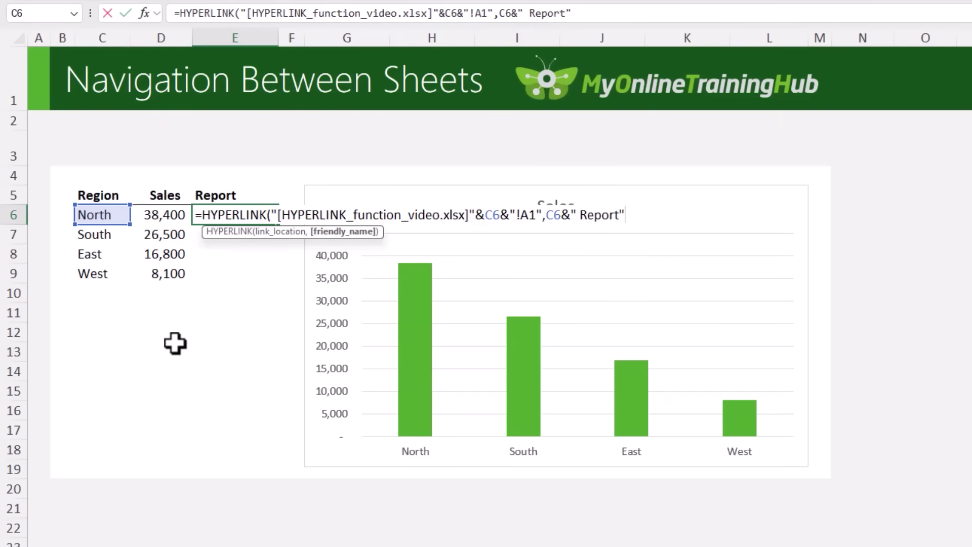
type(")")
key("Return")
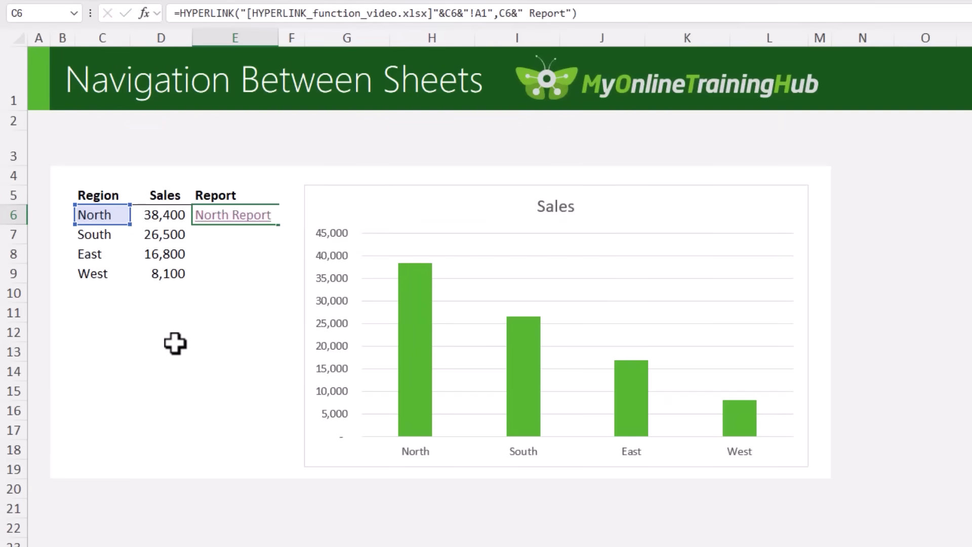
- Fill the E6 hyperlink formula down through E9 for the South, East and West regions
left_click(275, 222)
double_click(278, 226)
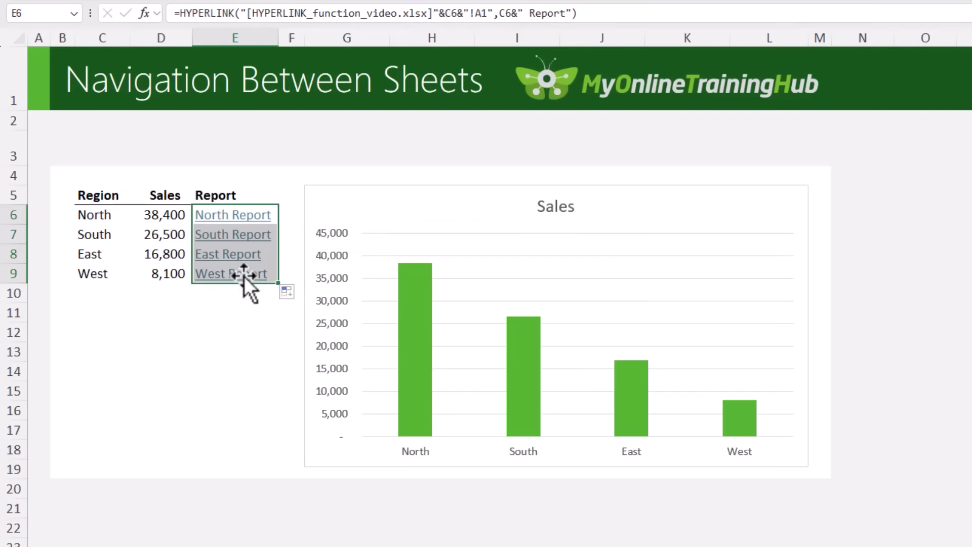
left_click(226, 313)
- Test the North, South and East report links, returning to the TOC sheet after each one
left_click(226, 216)
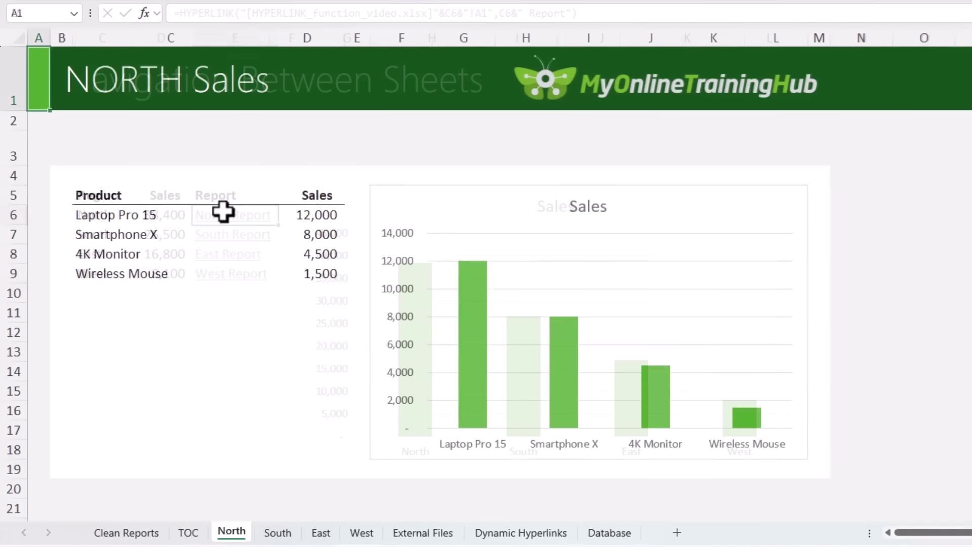
key("ctrl+Page_Up")
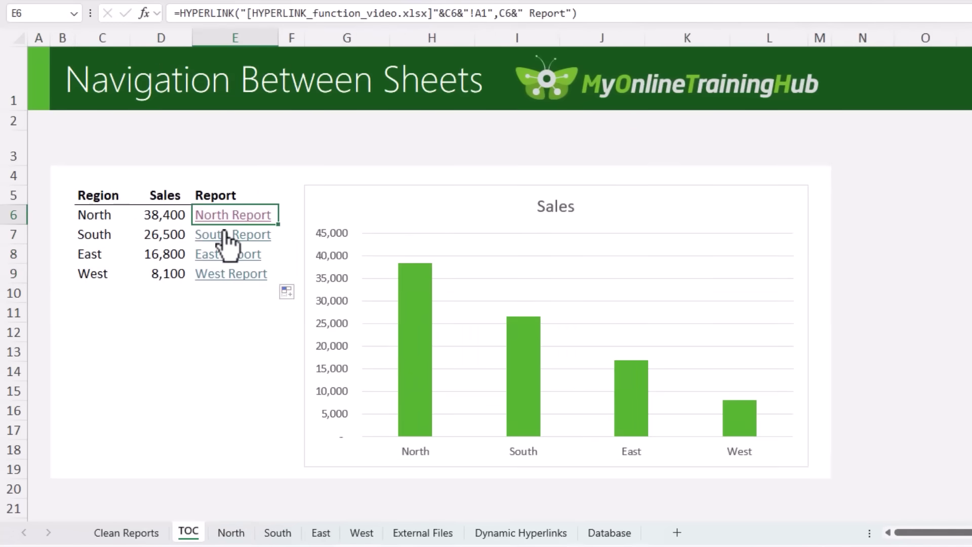
left_click(224, 234)
key("ctrl+Page_Up")
key("ctrl+Page_Up")
left_click(227, 254)
left_click(188, 533)
- Replace the bracketed workbook name in E6's HYPERLINK formula with "#", then test the North Report link and return to the TOC sheet
key("Up")
key("Up")
key("F2")
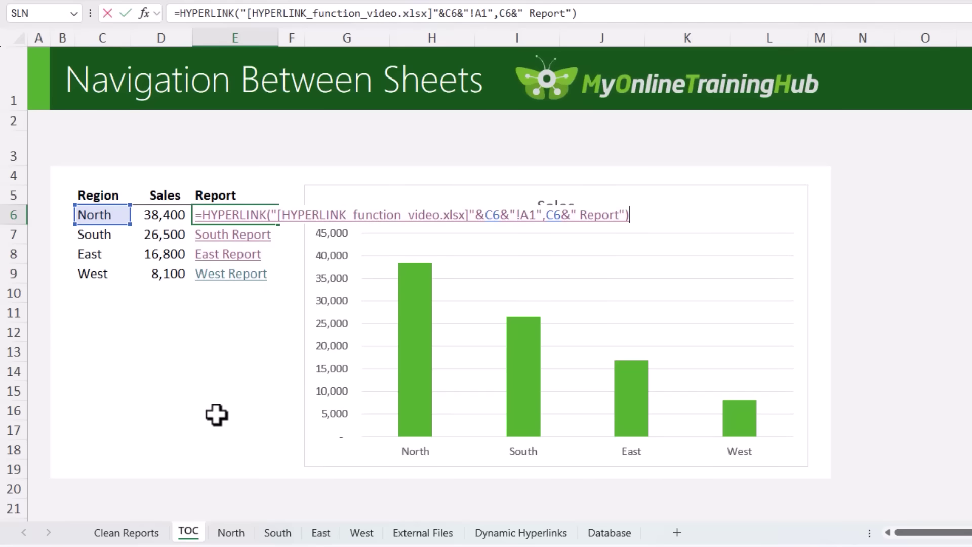
left_click_drag(278, 223, 469, 221)
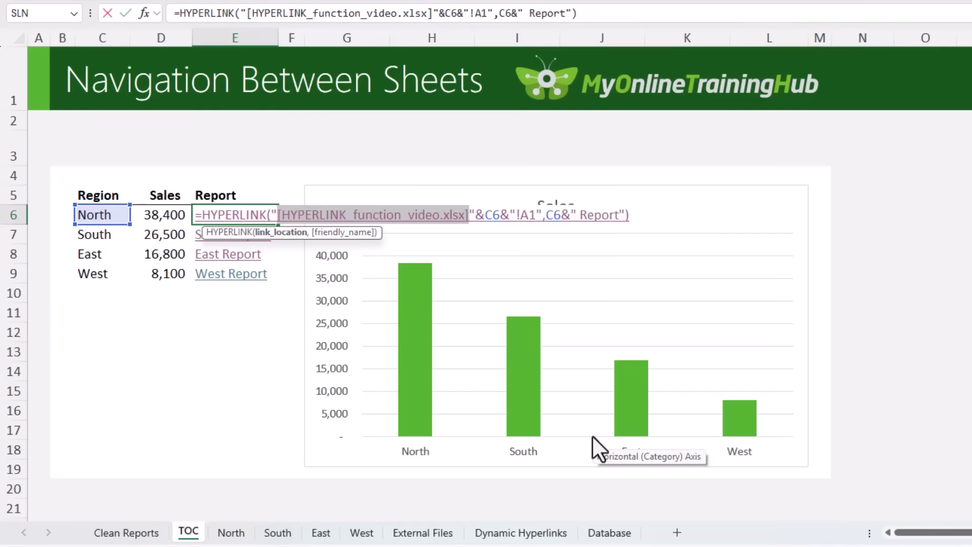
type("#")
key("End")
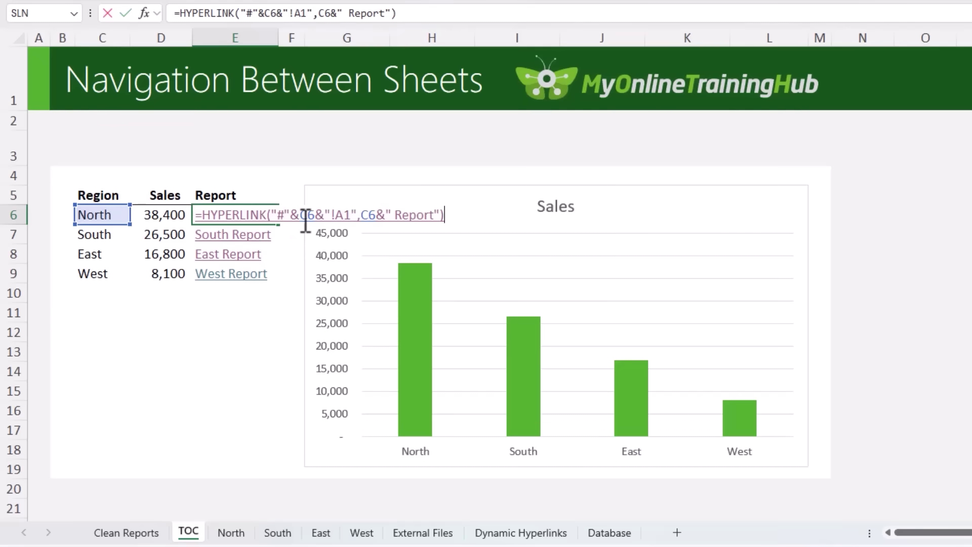
left_click(304, 218)
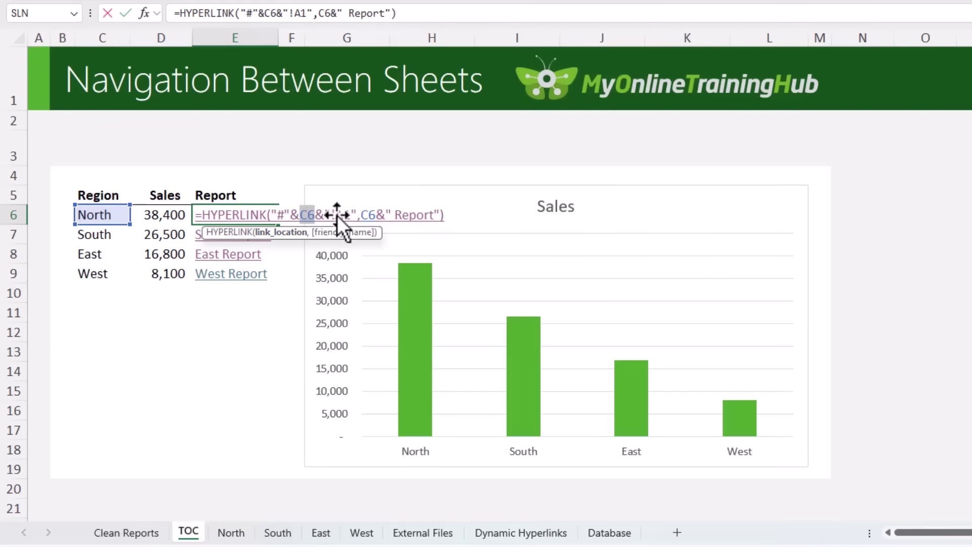
left_click_drag(345, 214, 350, 215)
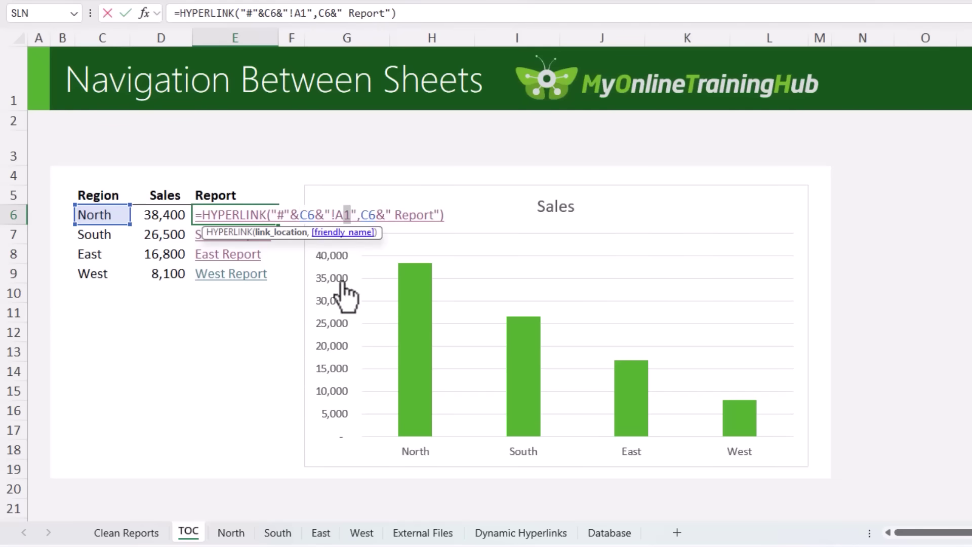
key("ctrl+Return")
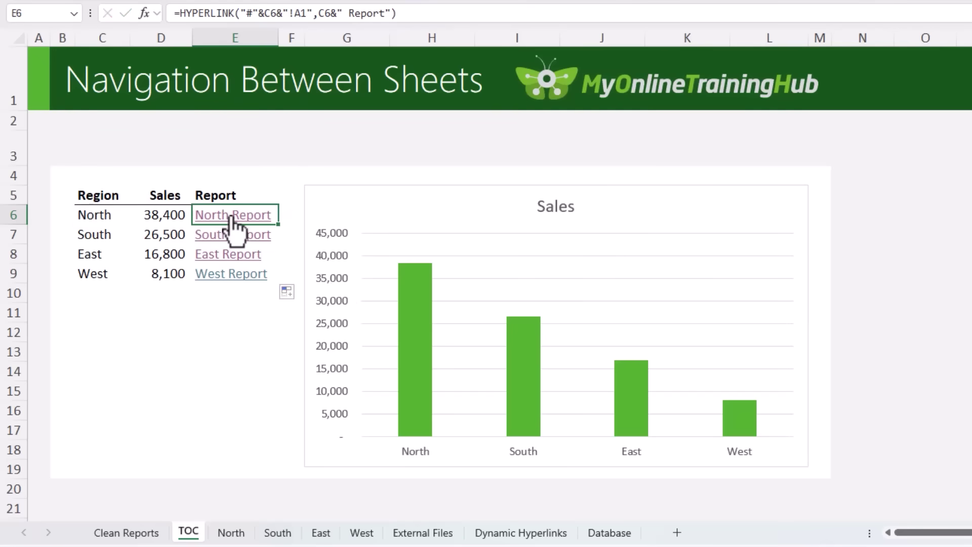
left_click(206, 216)
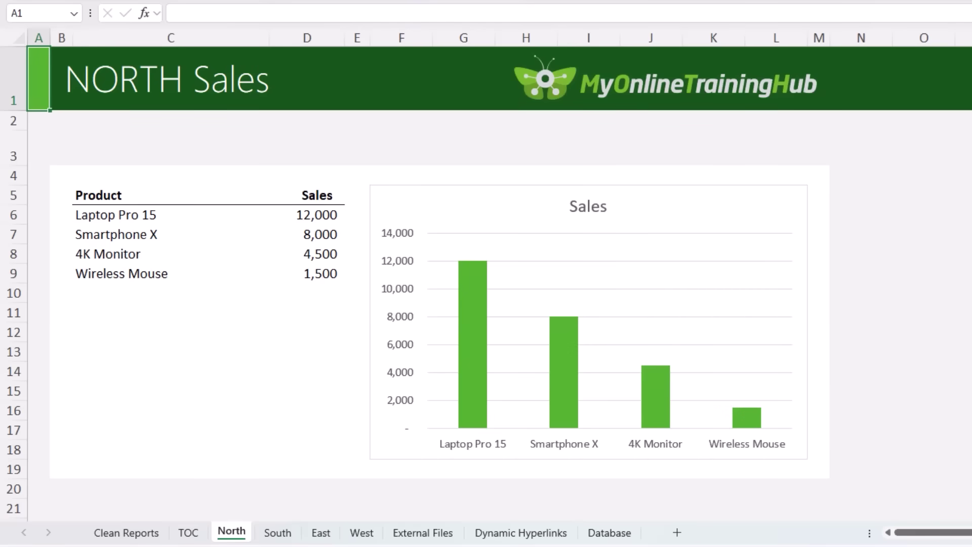
left_click(189, 532)
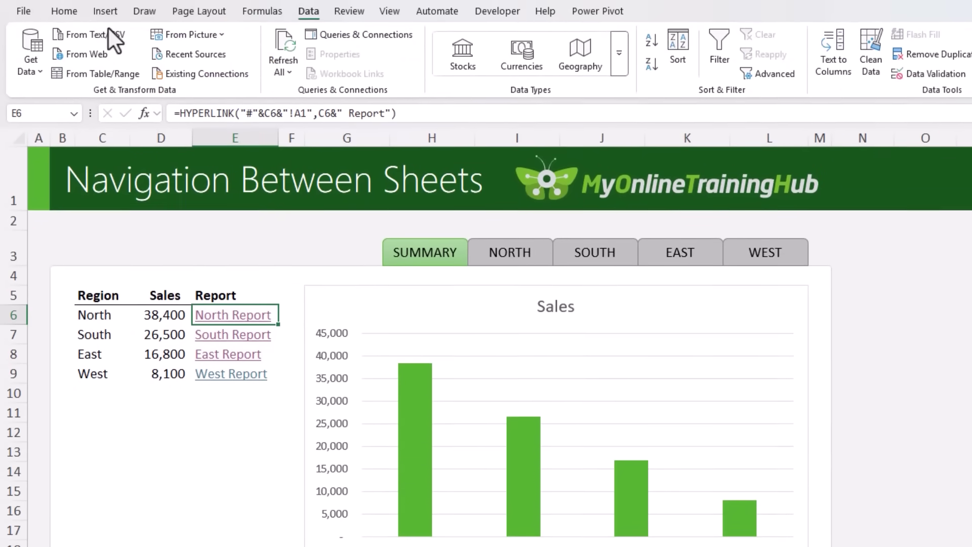
- Draw a rectangle with rounded top corners in row 3, just before the SUMMARY tab shape
left_click(99, 20)
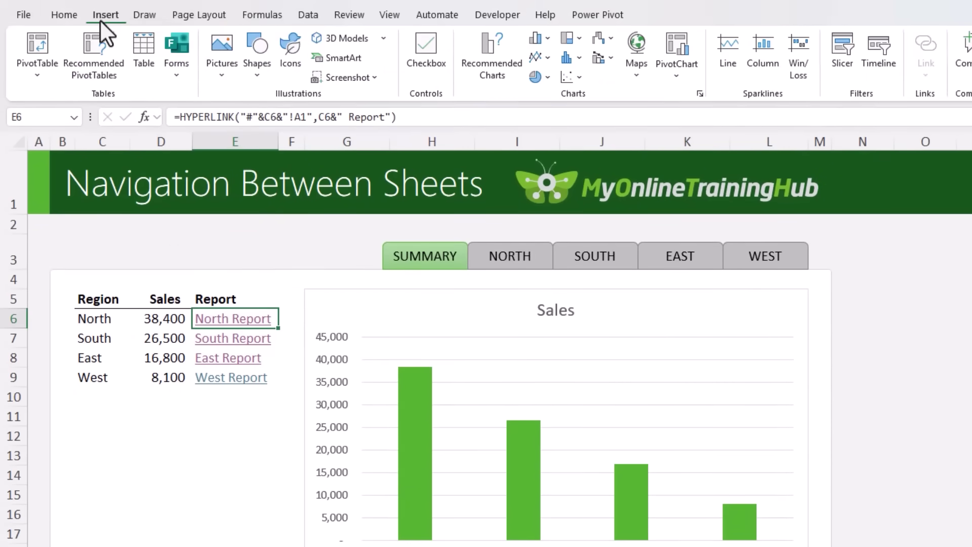
left_click(255, 74)
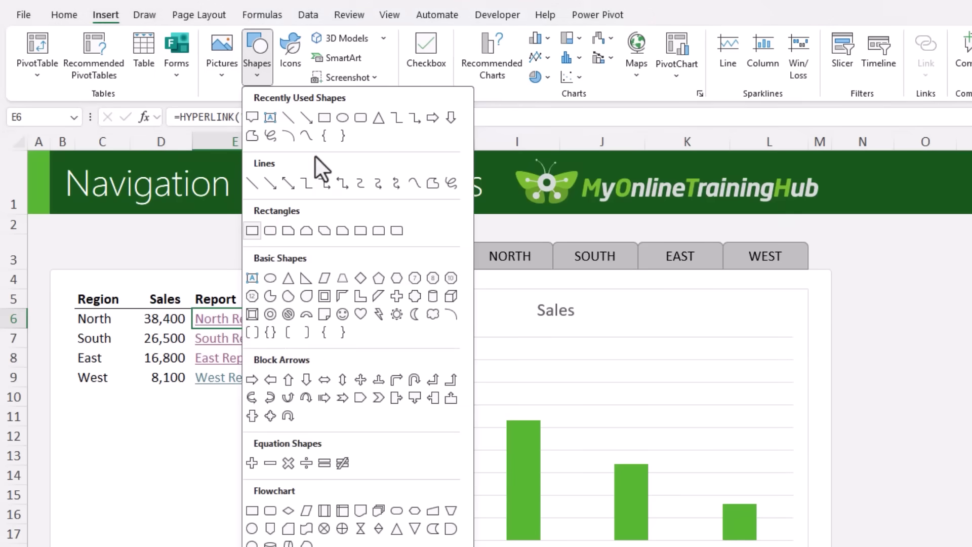
left_click(381, 238)
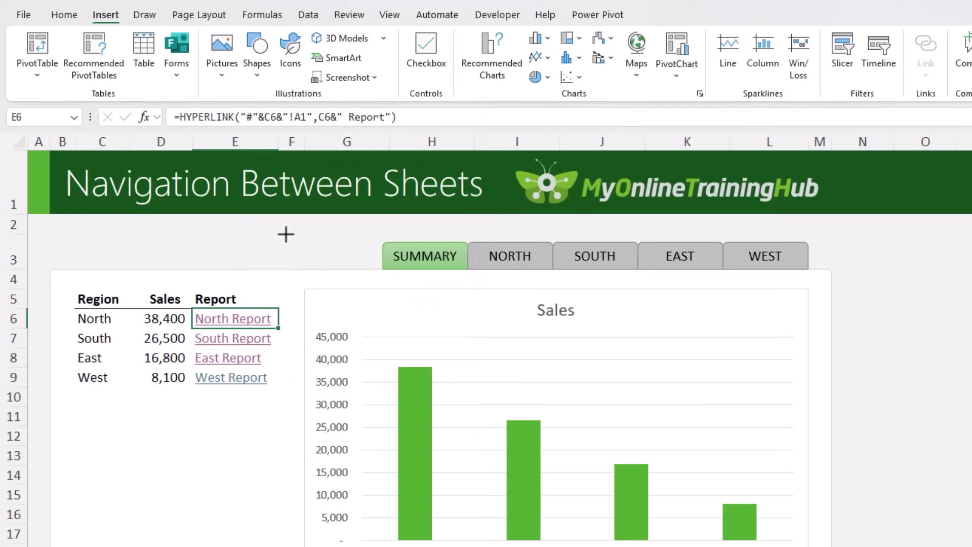
left_click_drag(285, 234, 374, 267)
left_click_drag(332, 211, 332, 243)
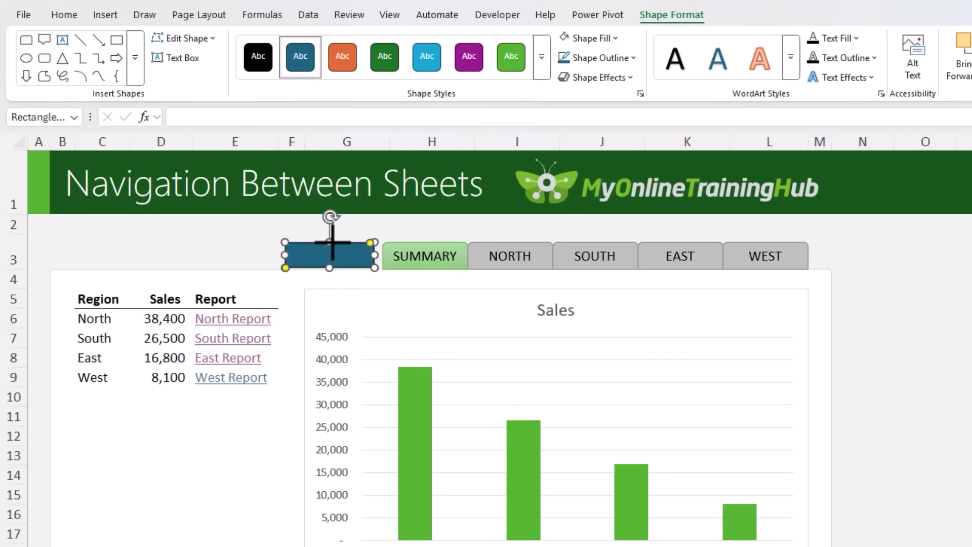
- Label the new shape NORTH and centre its text horizontally and vertically
type("NORTH")
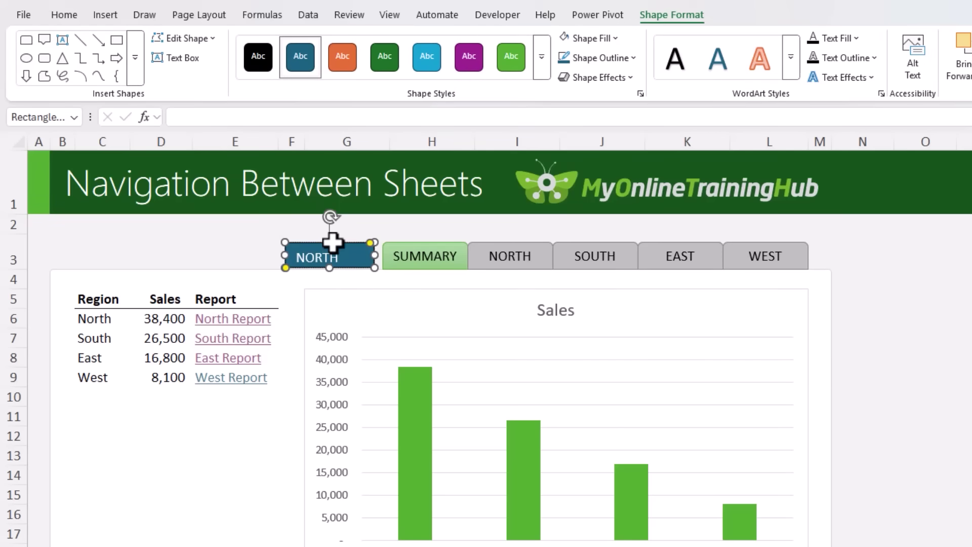
left_click(60, 13)
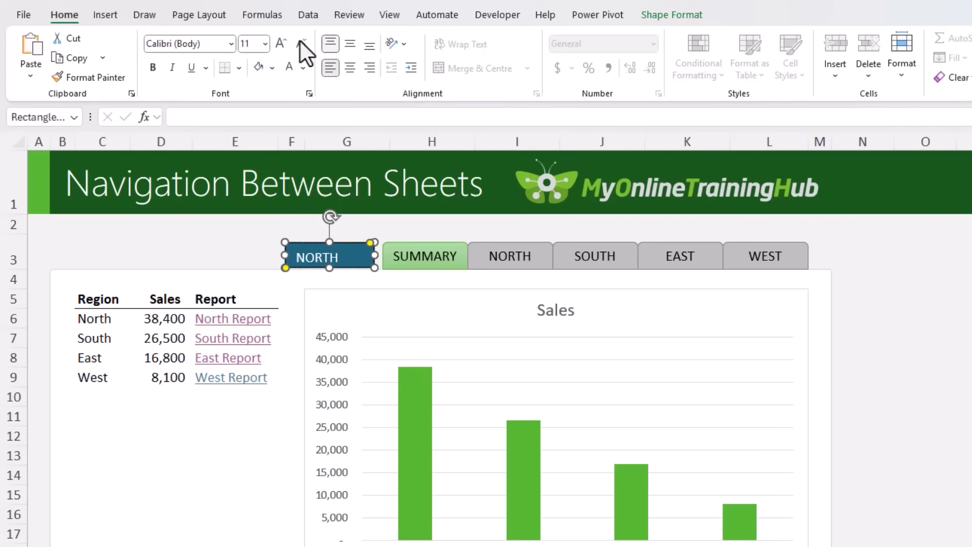
left_click(349, 45)
left_click(349, 67)
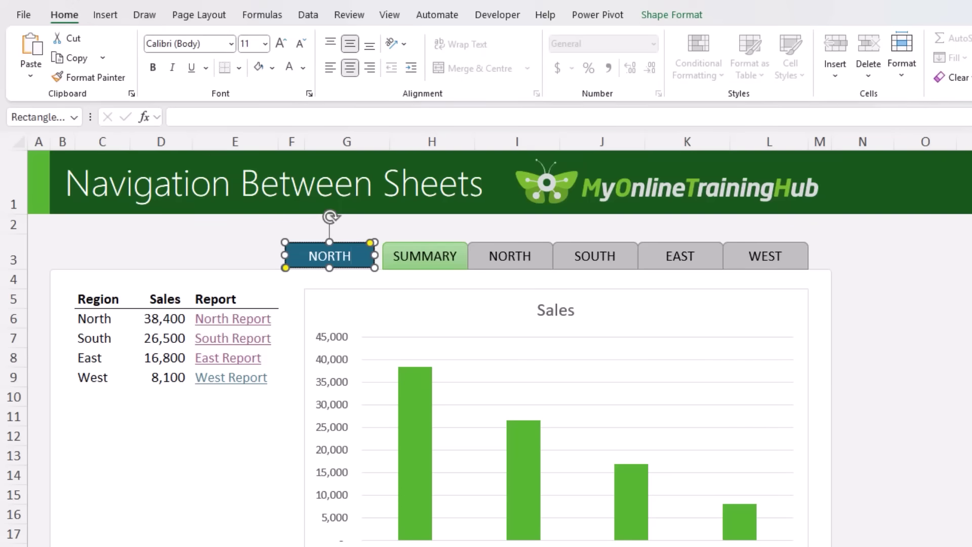
- Link the new NORTH shape to cell A1 of the North sheet in this document and deselect the shape
key("ctrl+k")
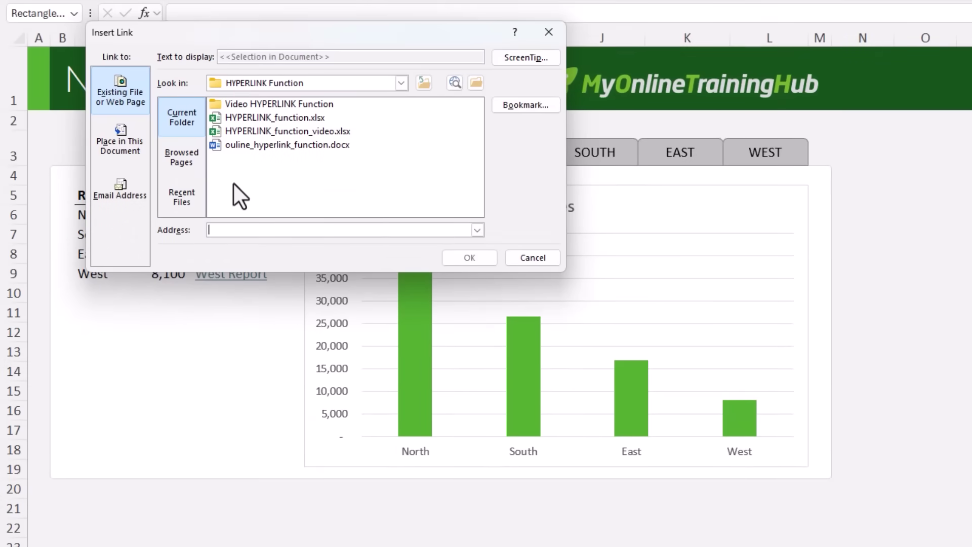
key("alt+a")
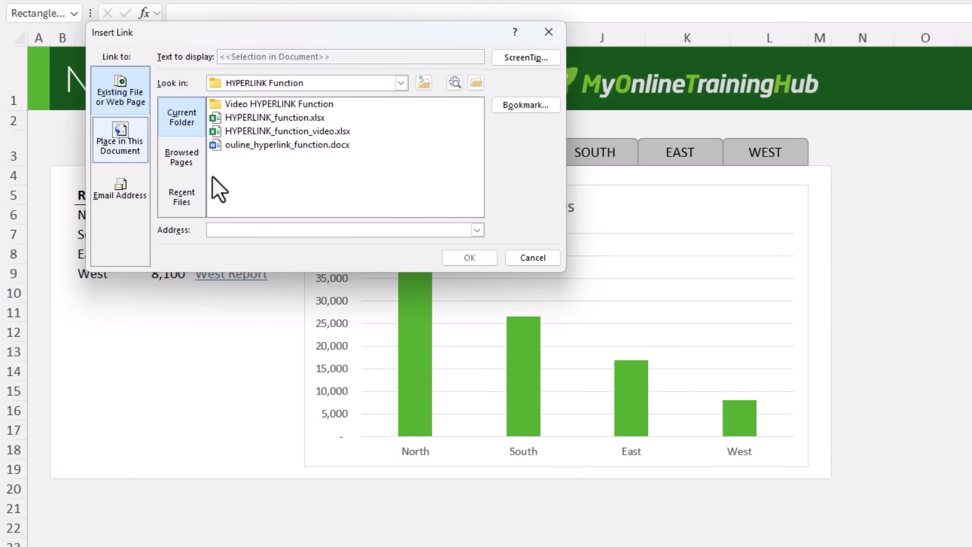
left_click(117, 145)
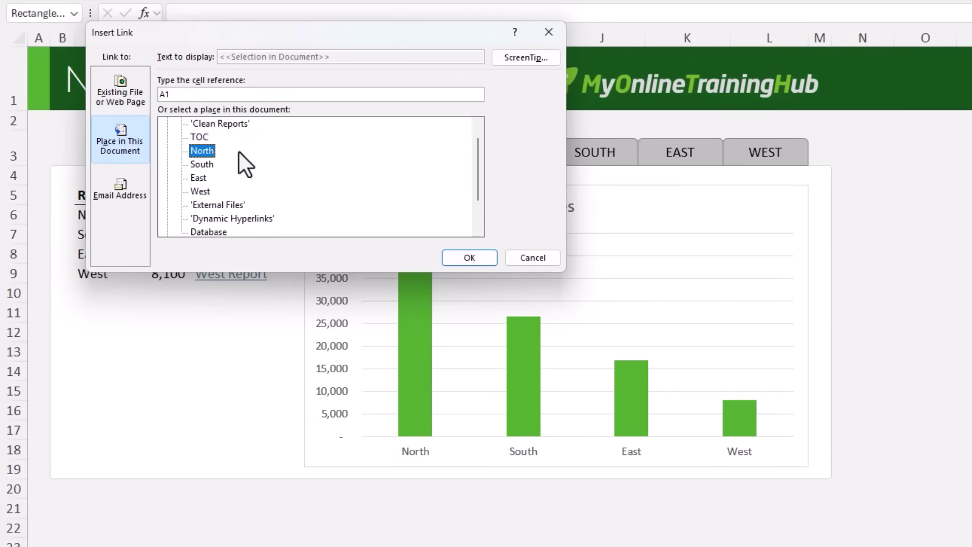
double_click(163, 94)
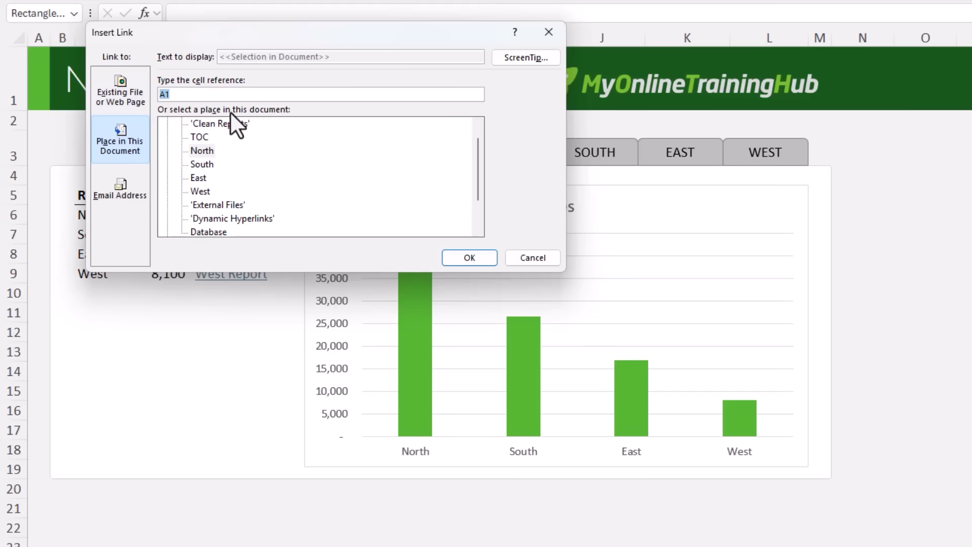
left_click(459, 254)
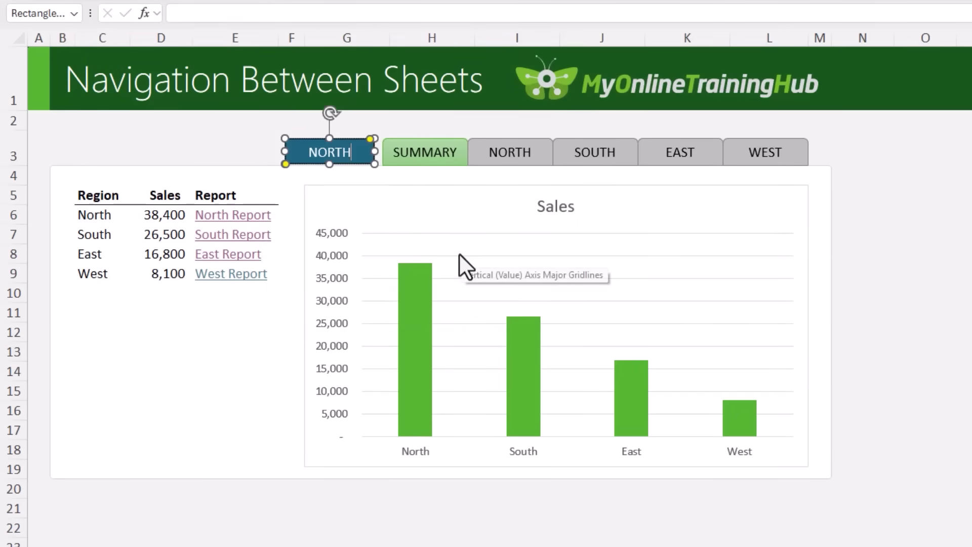
key("Escape")
left_click(309, 159)
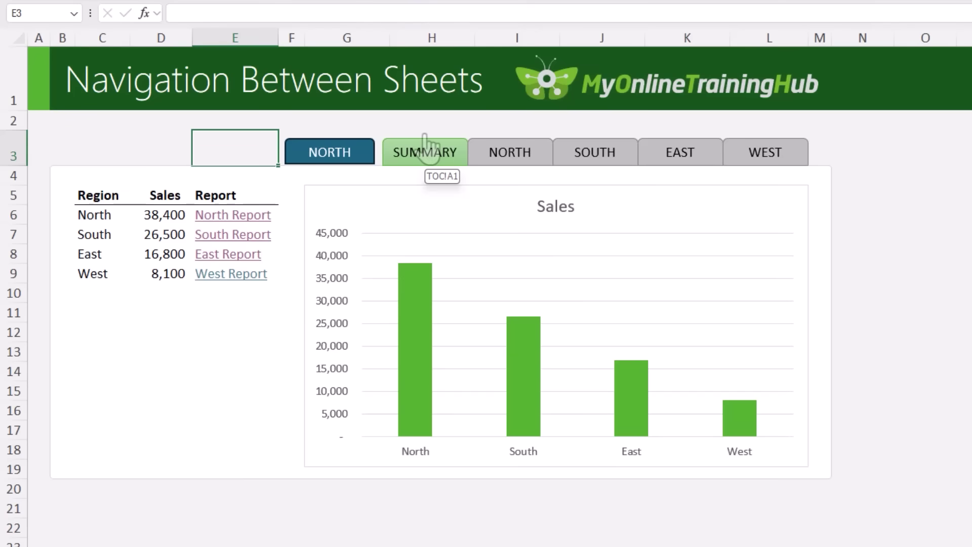
- Delete the newly drawn blue NORTH shape, keeping the existing row of navigation tabs
left_click(324, 148, "ctrl")
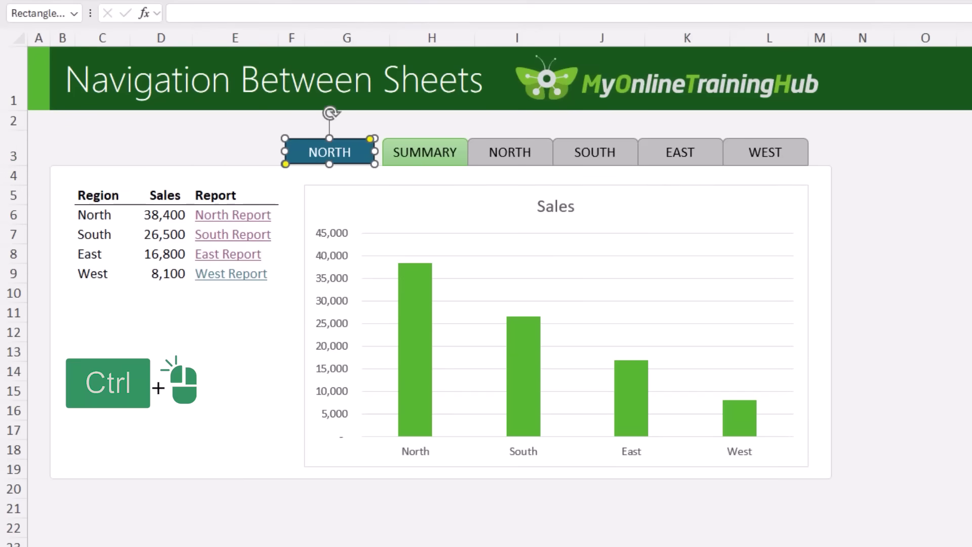
key("Delete")
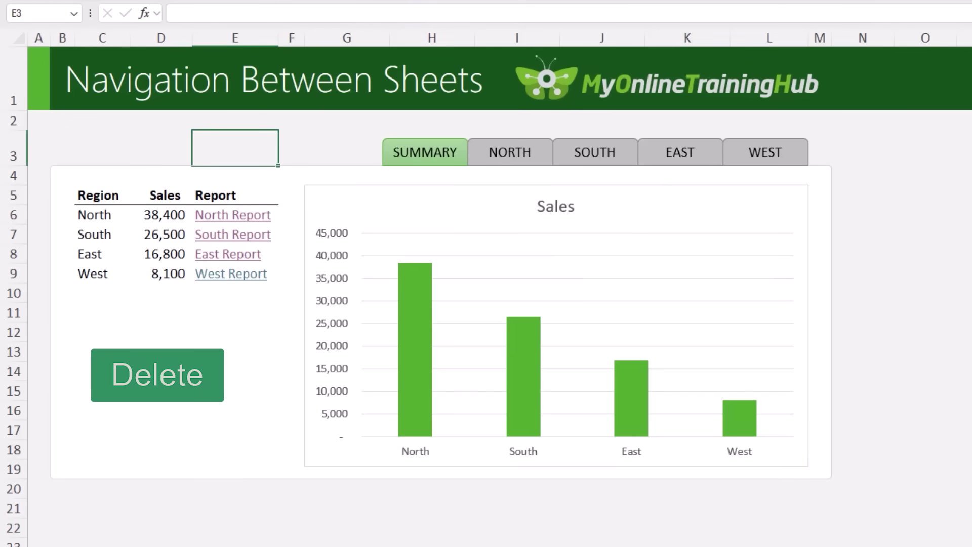
- Copy the SUMMARY, NORTH, SOUTH, EAST and WEST tab shapes from the TOC sheet and paste them onto the North sheet
left_click(412, 142, "ctrl")
left_click(537, 160, "ctrl")
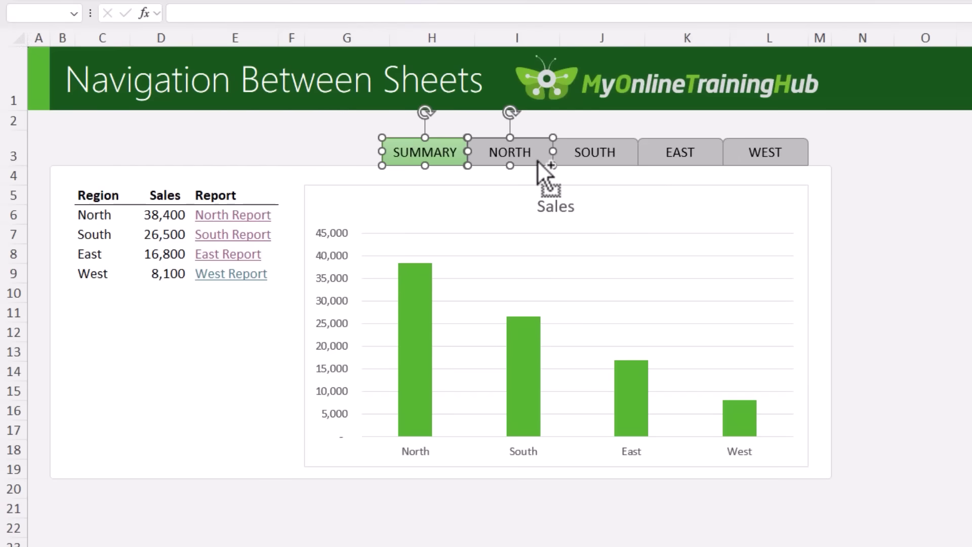
left_click(616, 159, "ctrl")
left_click(680, 155, "ctrl")
left_click(765, 155, "ctrl")
key("ctrl+c")
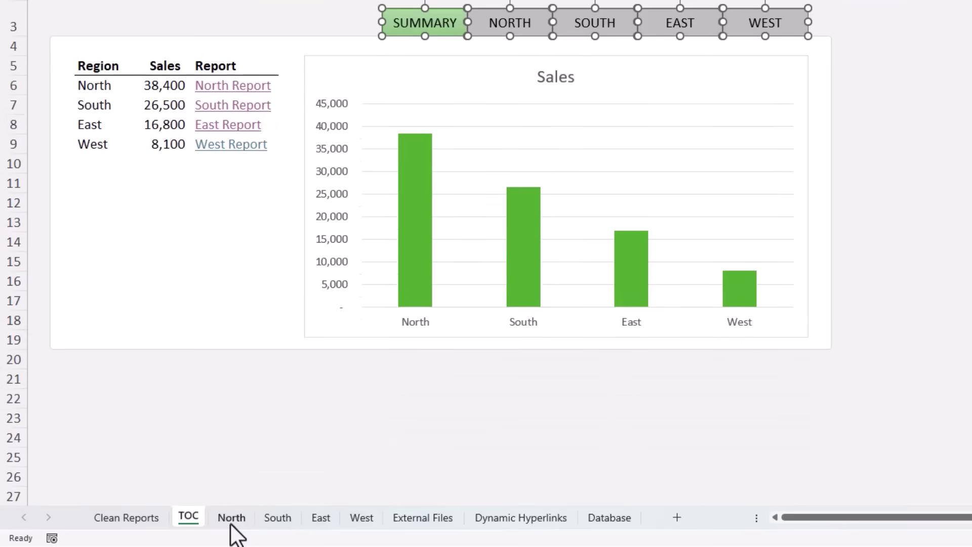
left_click(232, 518)
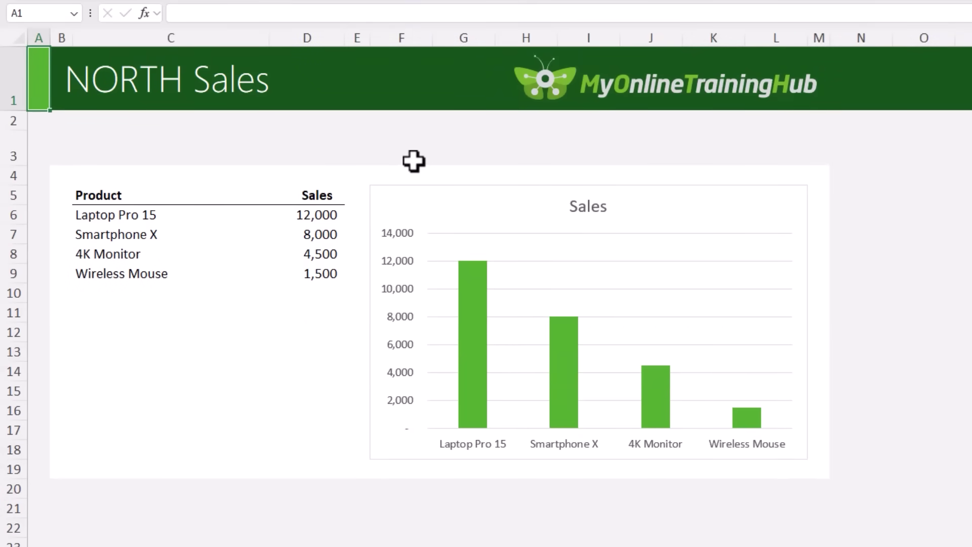
key("ctrl+v")
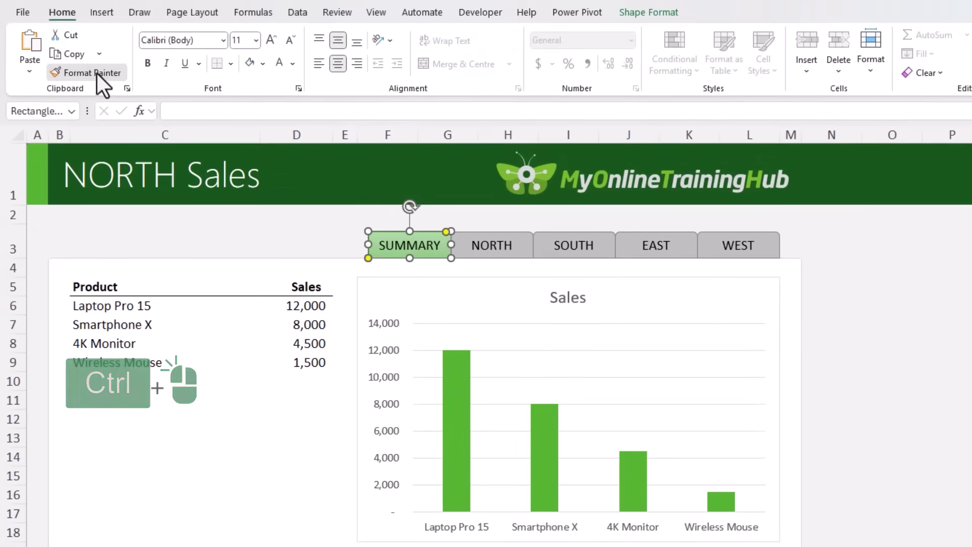
- Copy the green formatting of the SUMMARY tab onto the NORTH tab with Format Painter
left_click(96, 73, "ctrl")
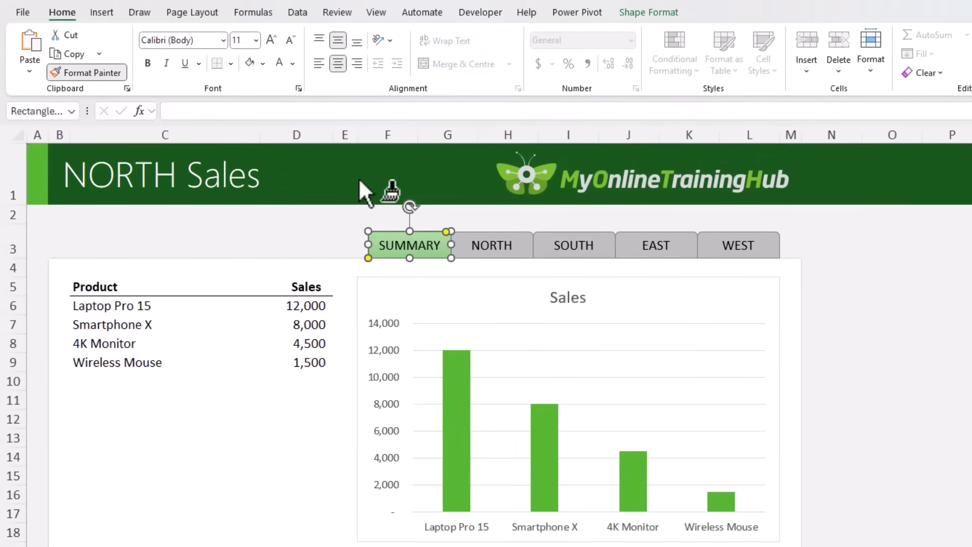
left_click(506, 243)
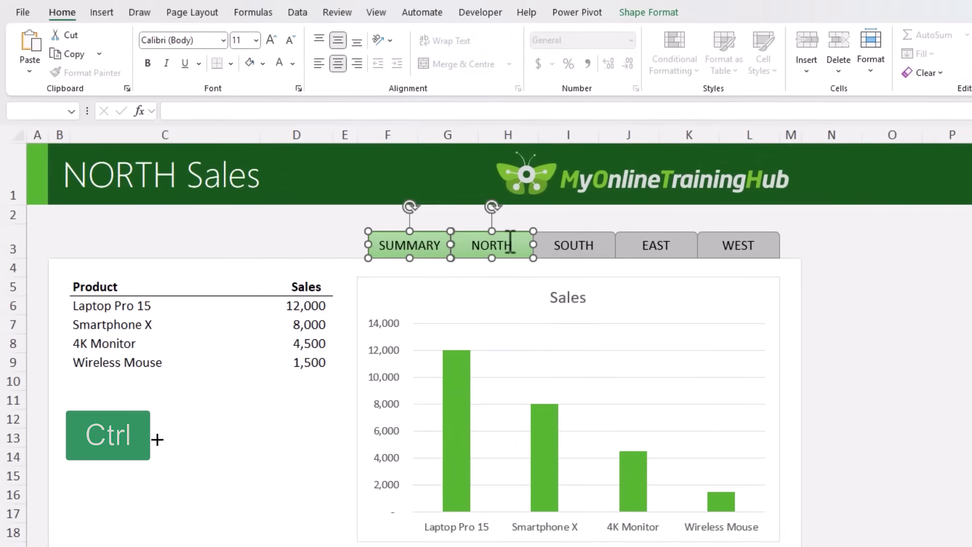
left_click(473, 217)
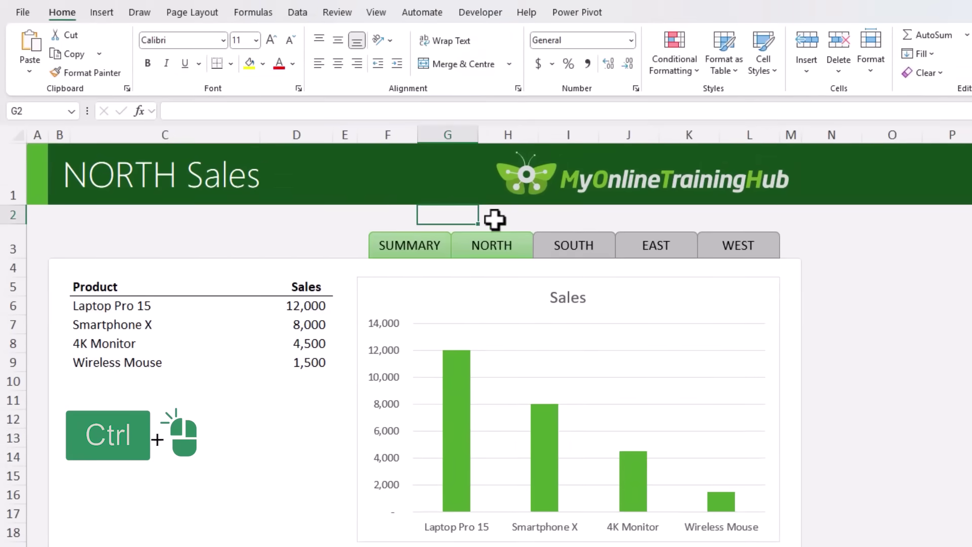
- Copy the grey formatting of the SOUTH tab onto the SUMMARY tab with Format Painter
left_click(562, 238, "ctrl")
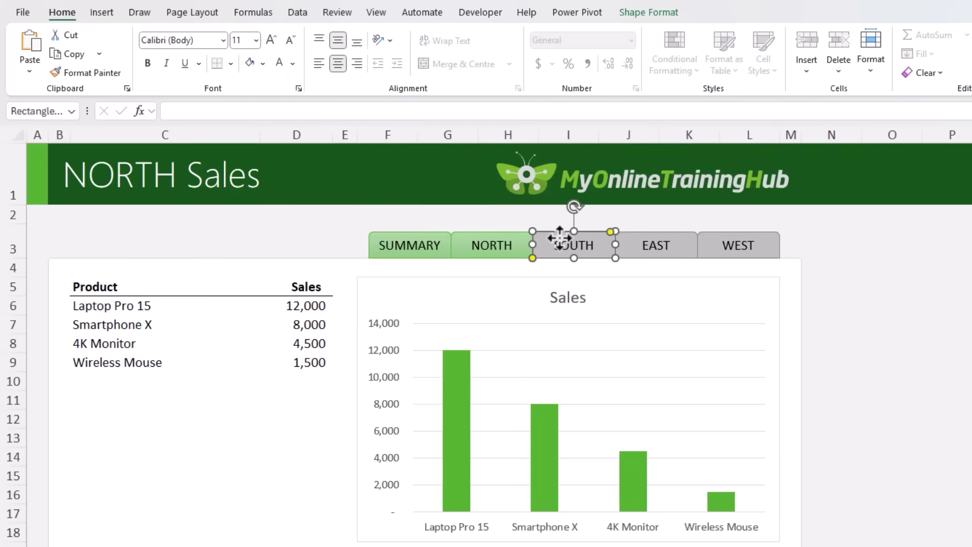
left_click(88, 73)
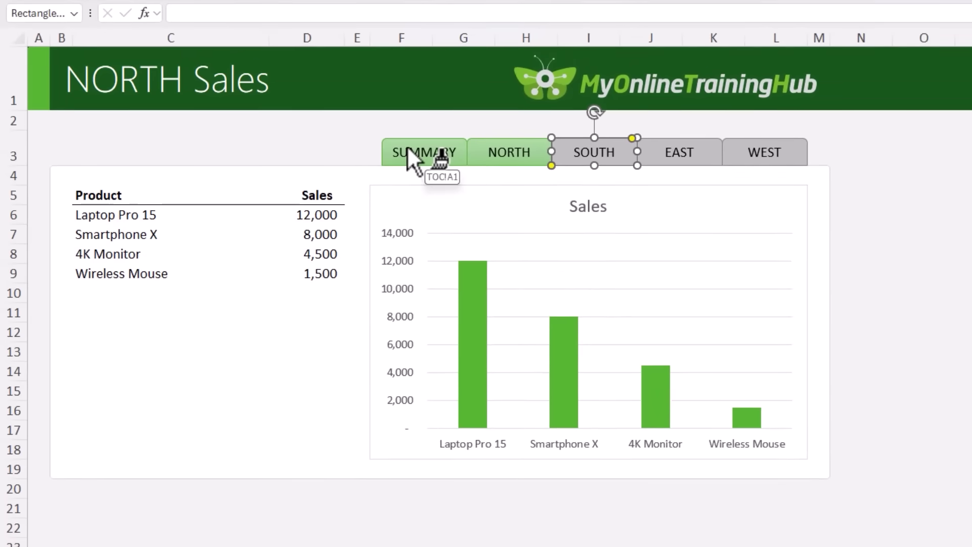
left_click(403, 175)
left_click(344, 171)
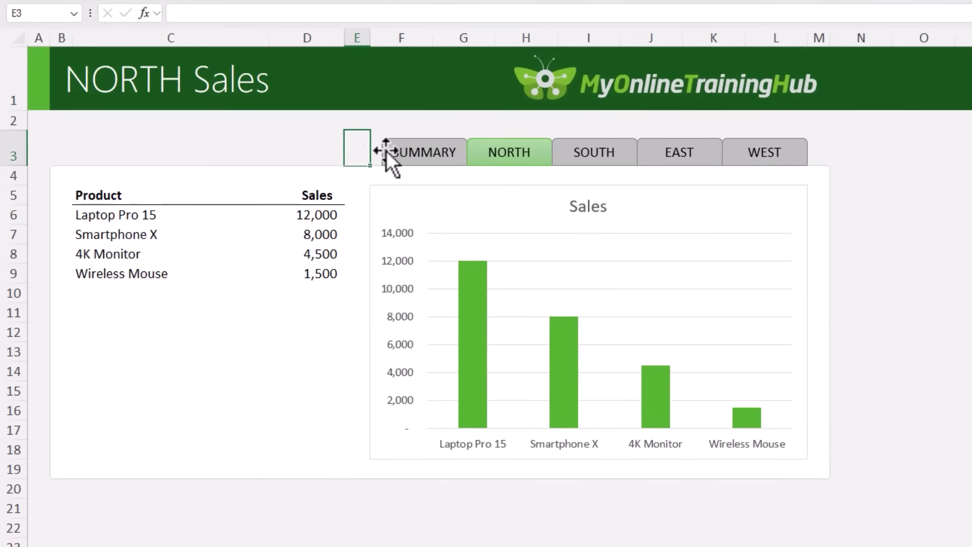
- Test the linked navigation tabs by moving between the summary and regional sales sheets
left_click(419, 161)
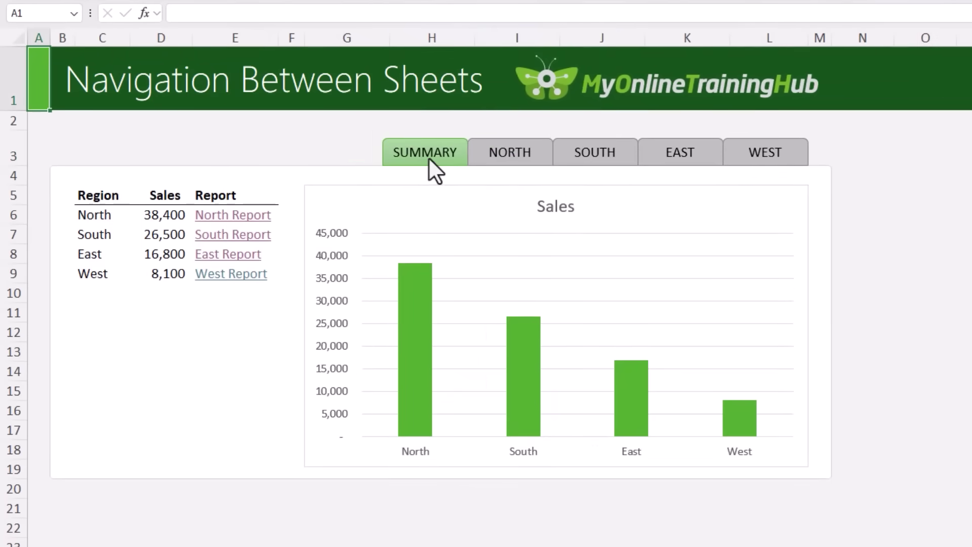
left_click(527, 158)
left_click(449, 162)
left_click(485, 168)
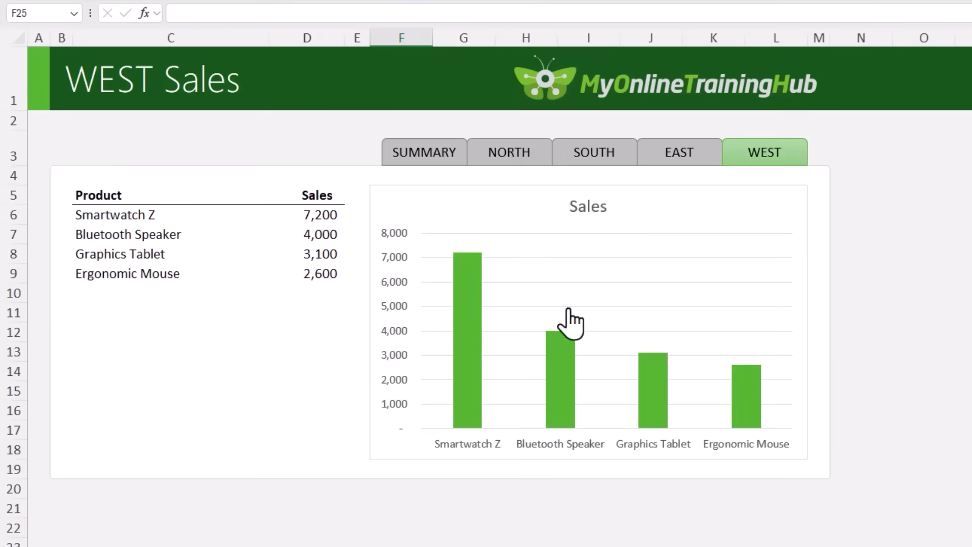
- Test the linked tabs by moving from the WEST sheet through EAST, SOUTH and NORTH back to SUMMARY
left_click(679, 161)
left_click(592, 157)
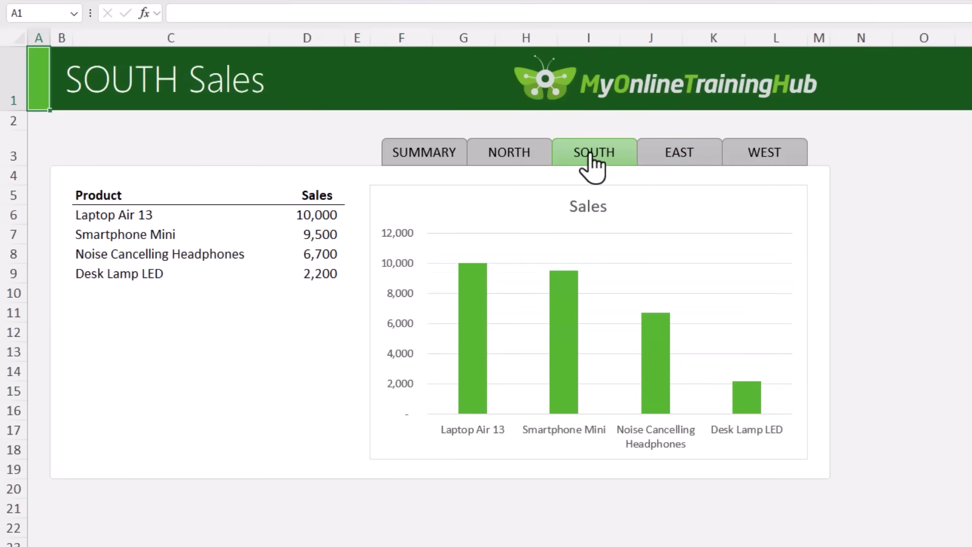
left_click(524, 154)
left_click(445, 157)
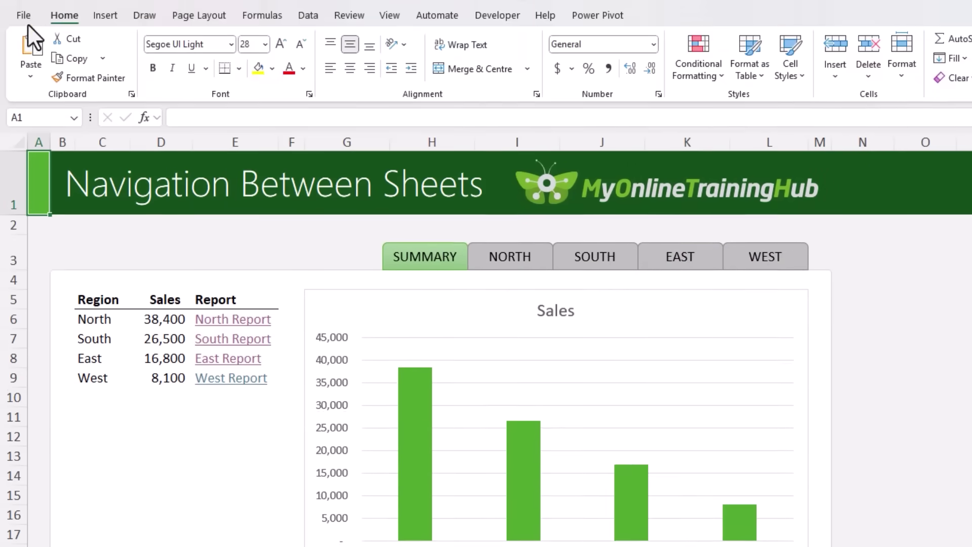
- Hide the sheet tabs for this workbook by turning off Show sheet tabs in the advanced Excel options
left_click(27, 16)
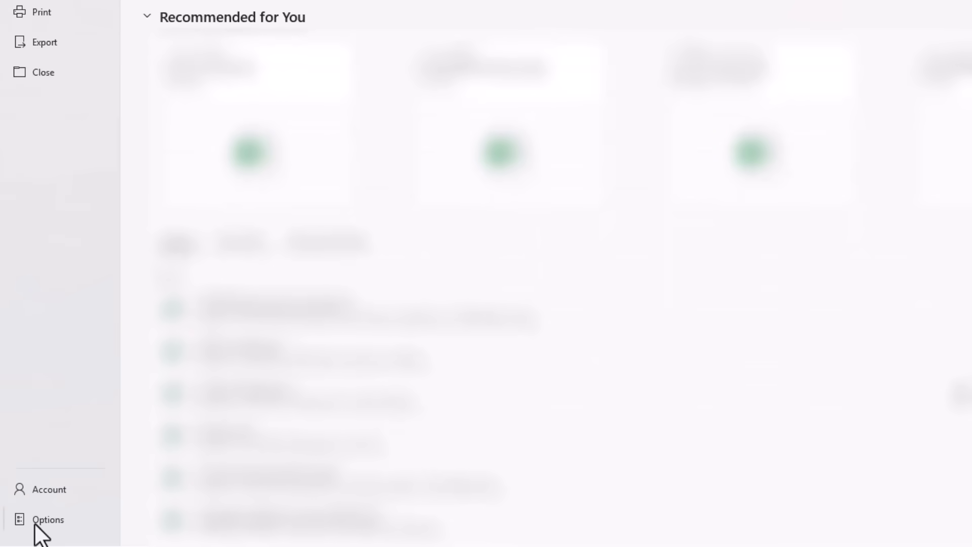
left_click(37, 522)
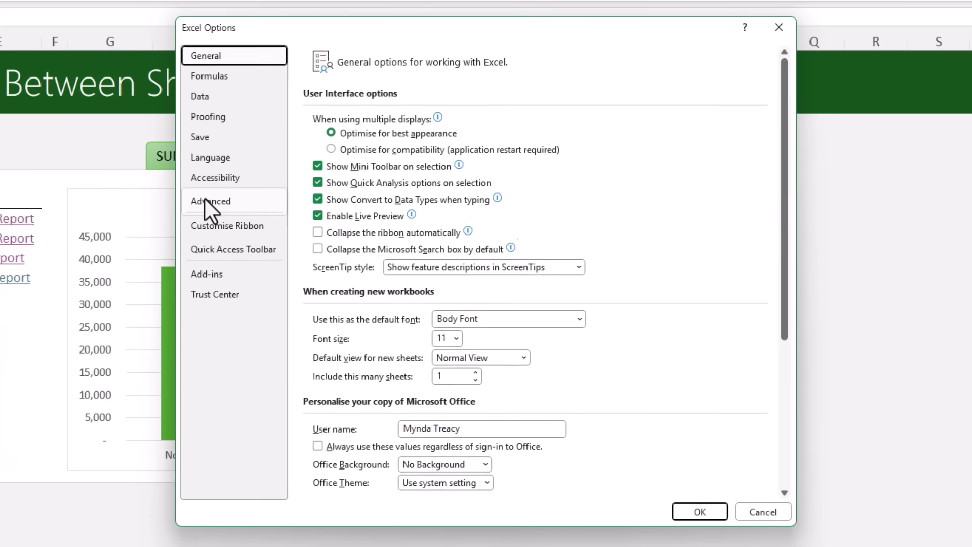
left_click(204, 198)
scroll(793, 296, "down", 15)
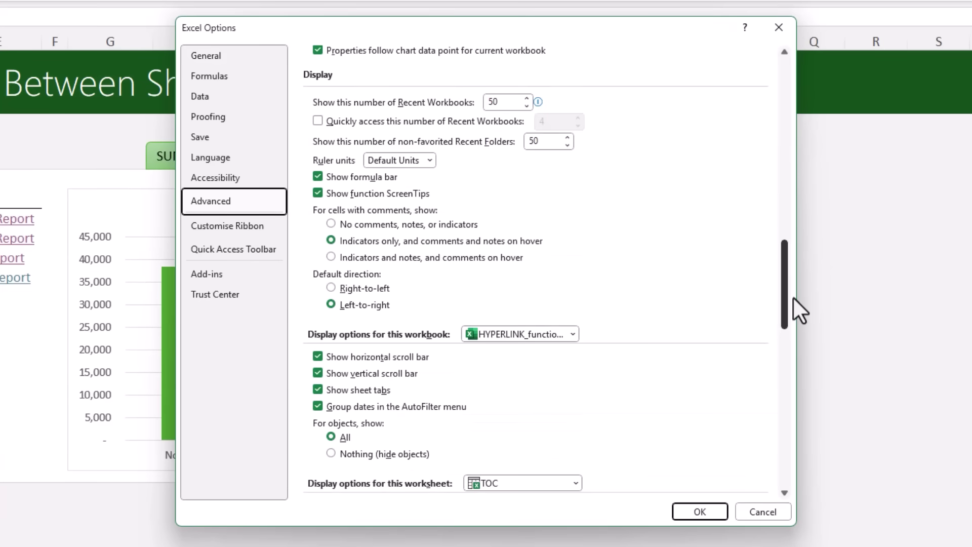
left_click(316, 391)
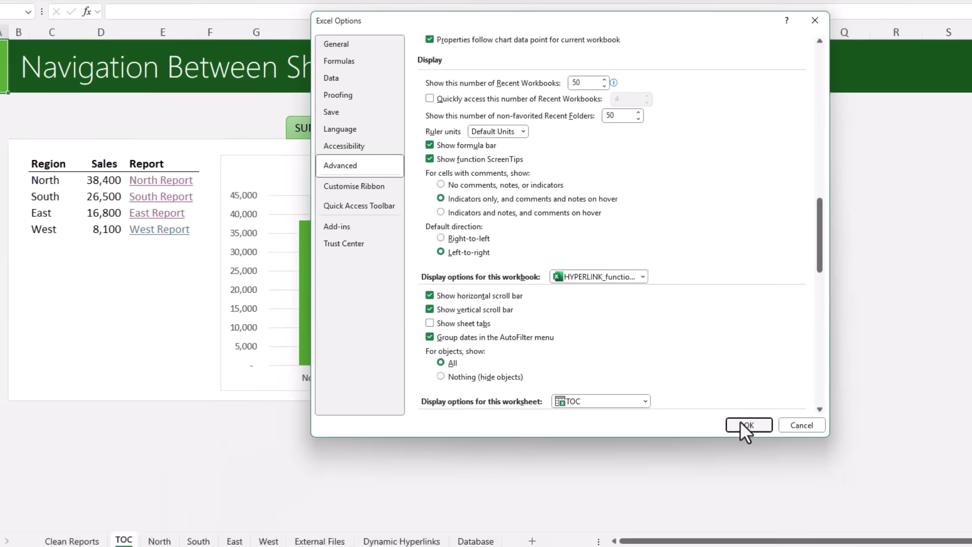
left_click(699, 511)
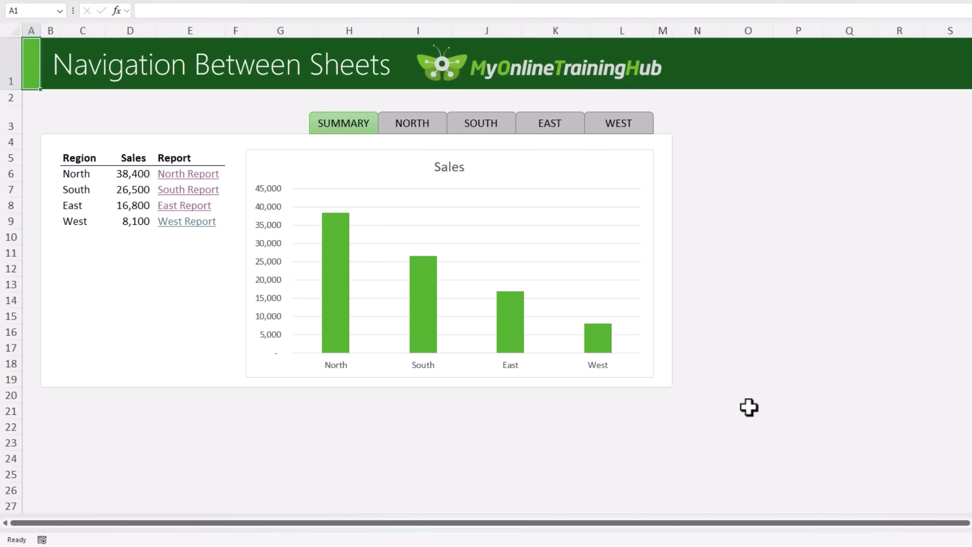
- Visit the North, South, East and West sheets using only the linked tab shapes
left_click(412, 138)
left_click(462, 128)
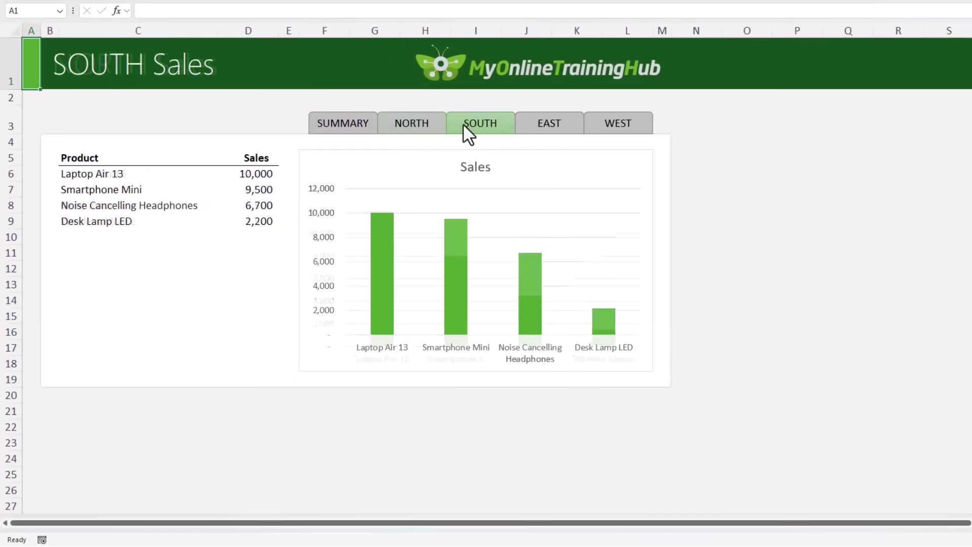
left_click(532, 128)
left_click(600, 128)
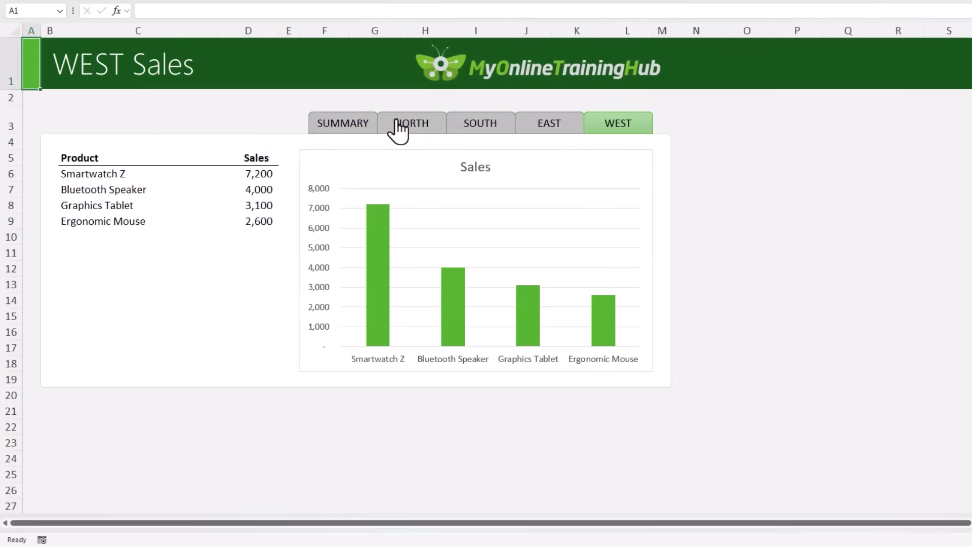
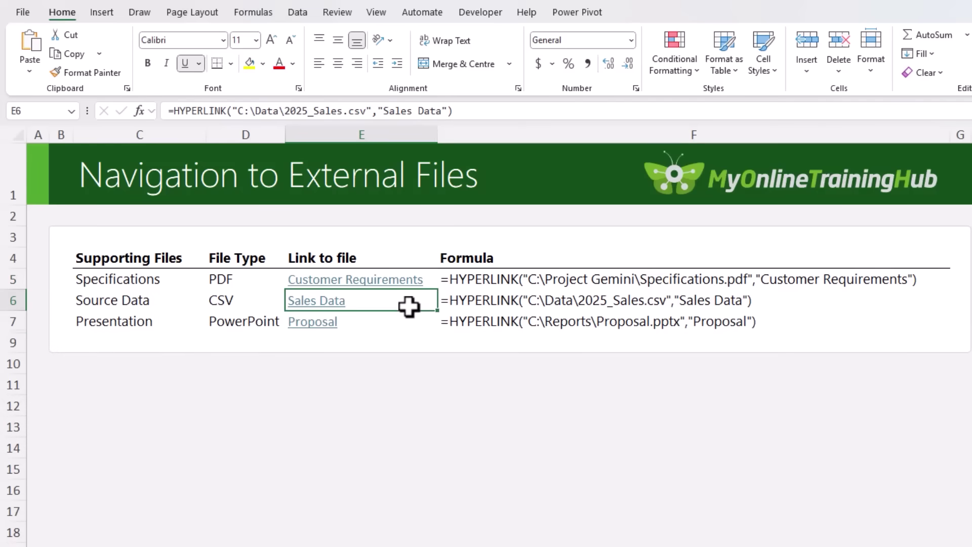
- Enter =HYPERLINK("C:\Reports\", "Open Reports Folder") in E8 as the link for the Reports folder row
left_click(377, 321)
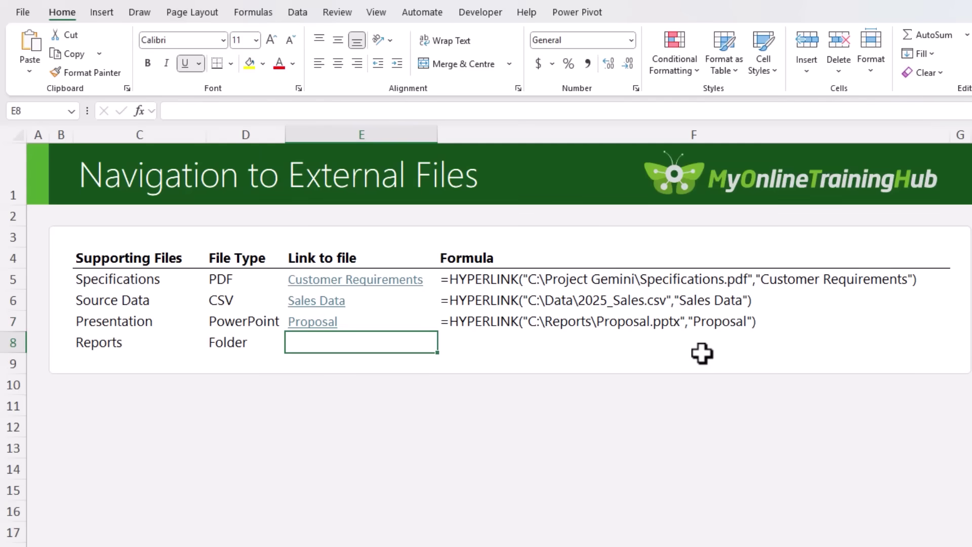
type("=")
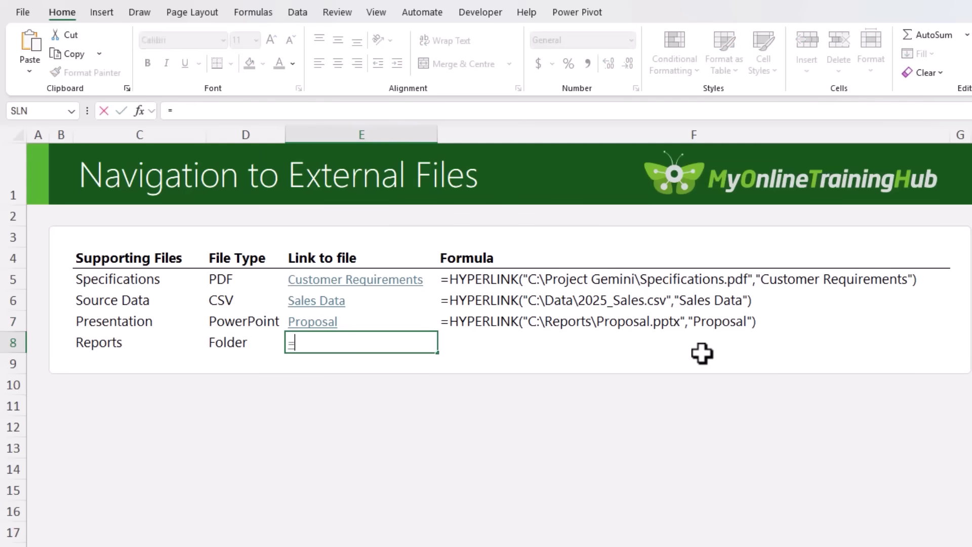
type("hyper")
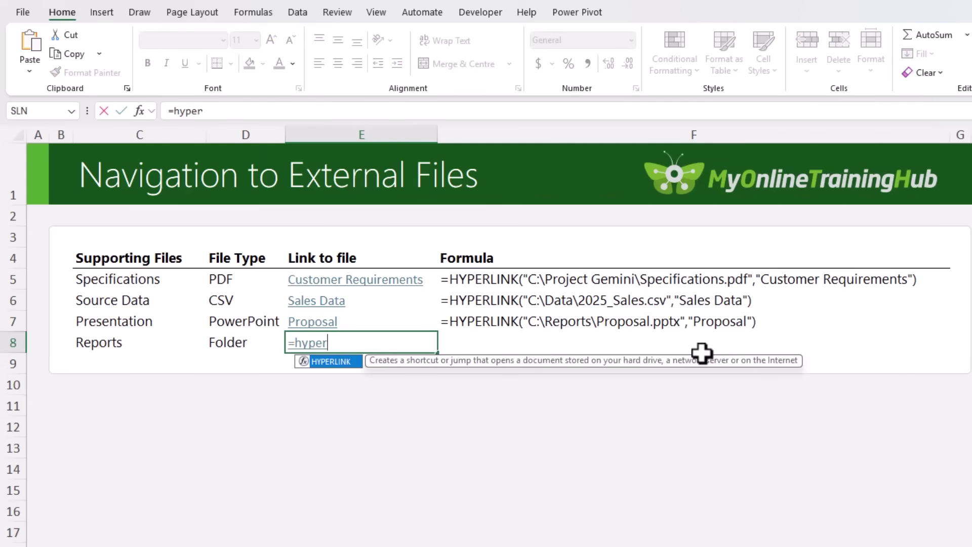
key("Tab")
type("\"C:\\Reports\\")
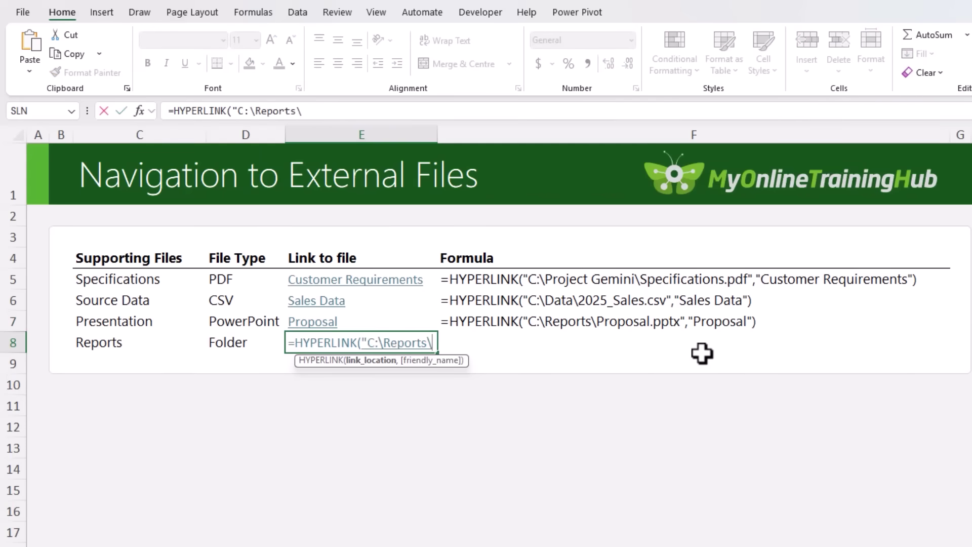
type("\", \"")
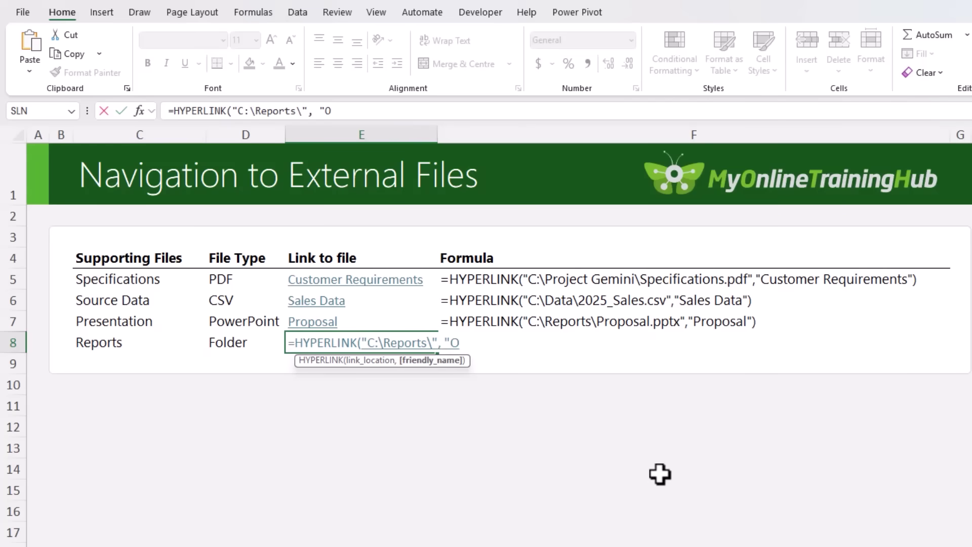
type("Open Reports Folder\")")
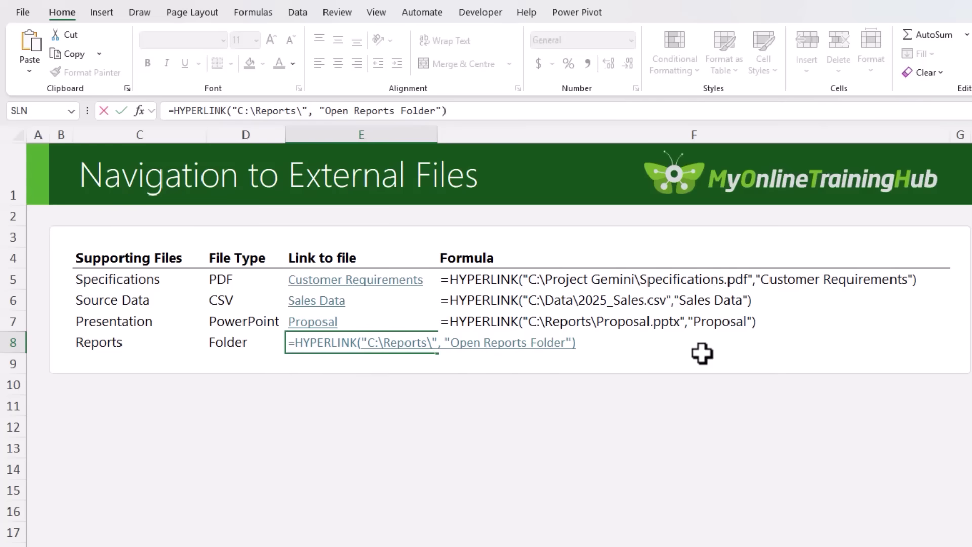
key("ctrl+Return")
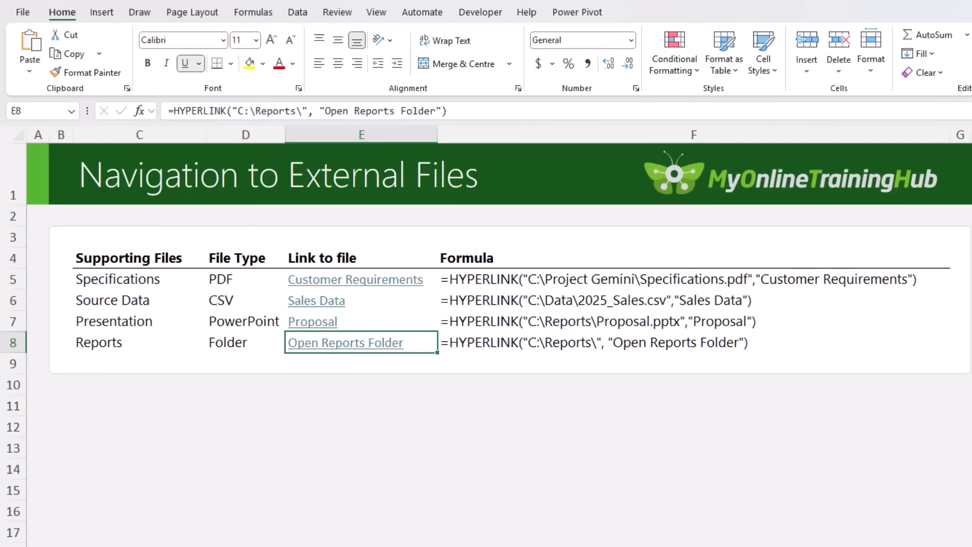
- Review the HYPERLINK formulas behind the file and folder links in column E
key("Up")
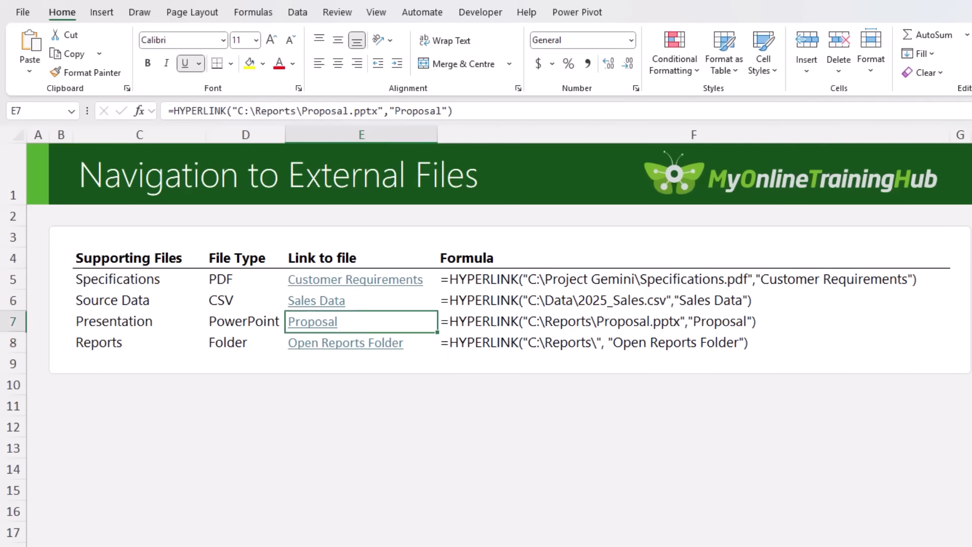
key("Up")
key("Up")
key("Down")
key("Down")
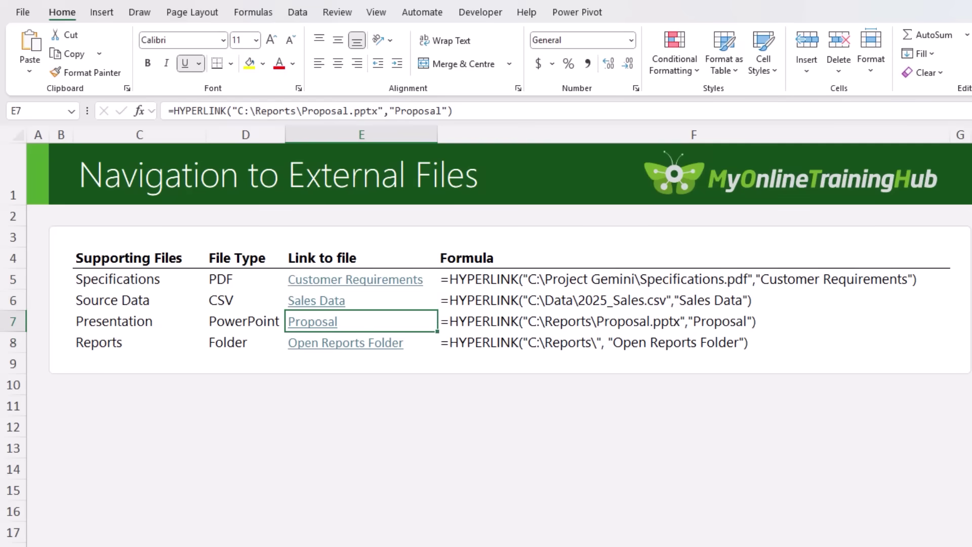
key("Down")
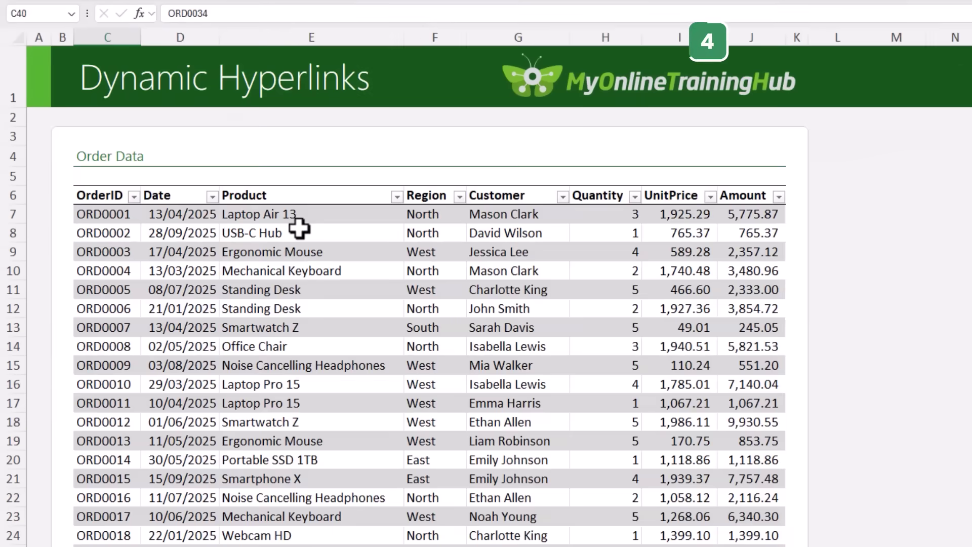
- Look through the rows of the Order Data table
scroll(298, 227, "down", 1)
scroll(298, 227, "down", 12)
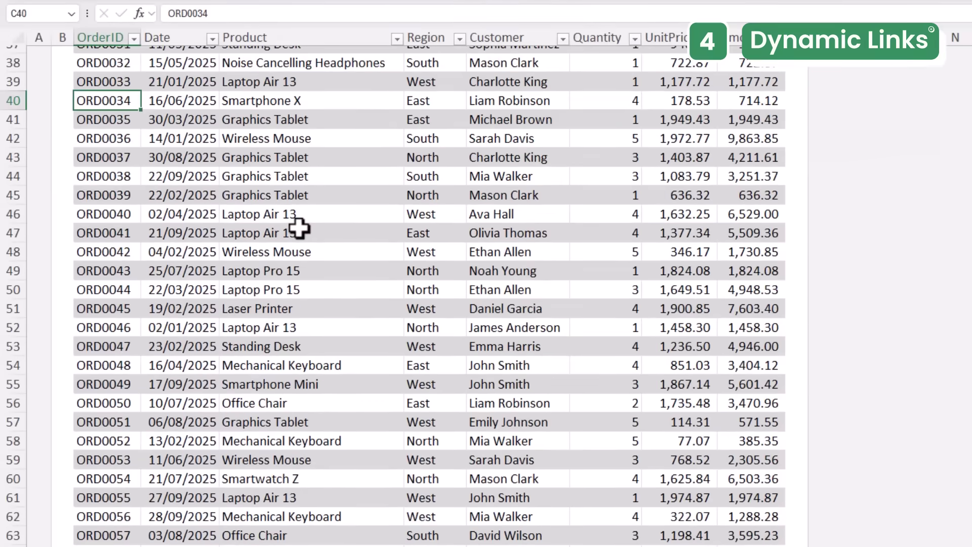
scroll(299, 228, "down", 9)
scroll(298, 227, "up", 10)
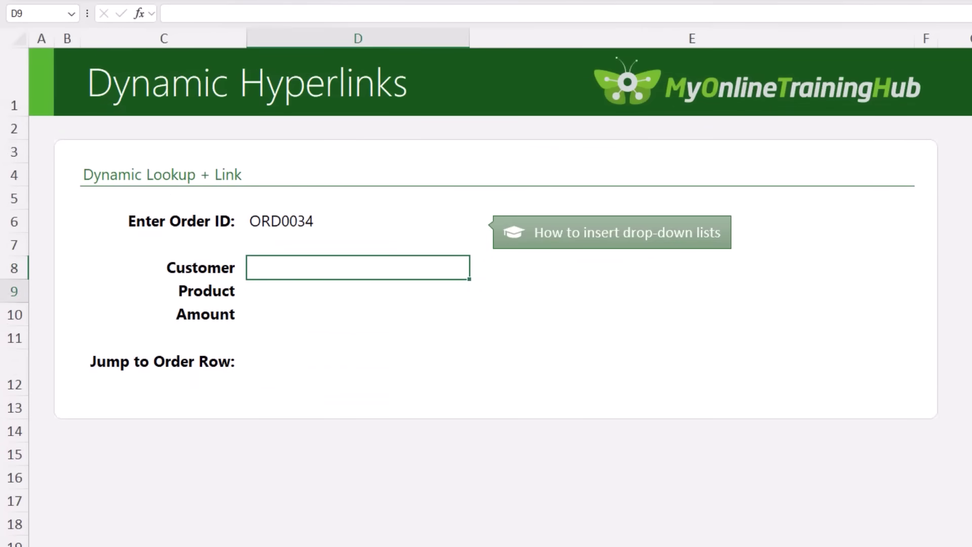
- Examine the empty lookup and jump cells on the Dynamic Hyperlinks sheet and the order ID choices in D6
key("Down")
key("Down")
key("Down")
key("Down")
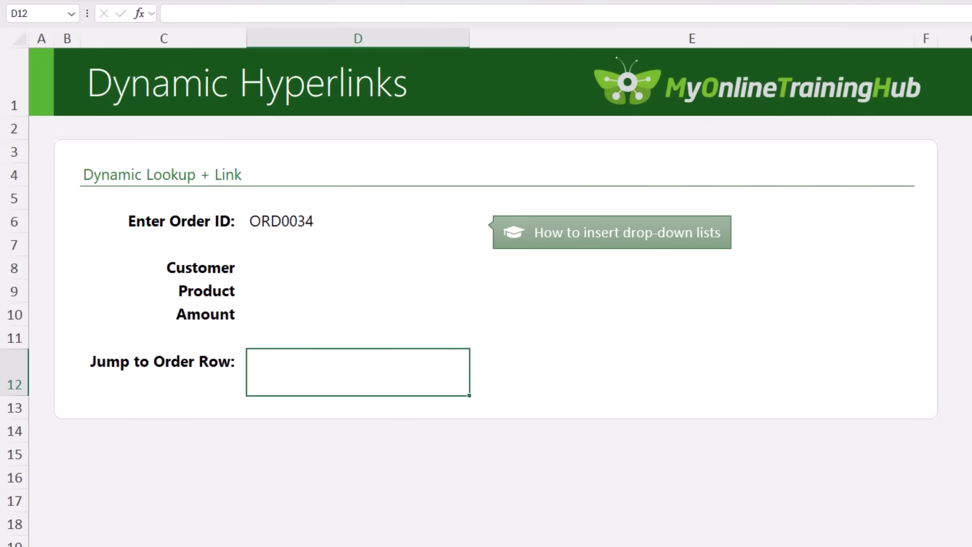
left_click(324, 220)
left_click(475, 224)
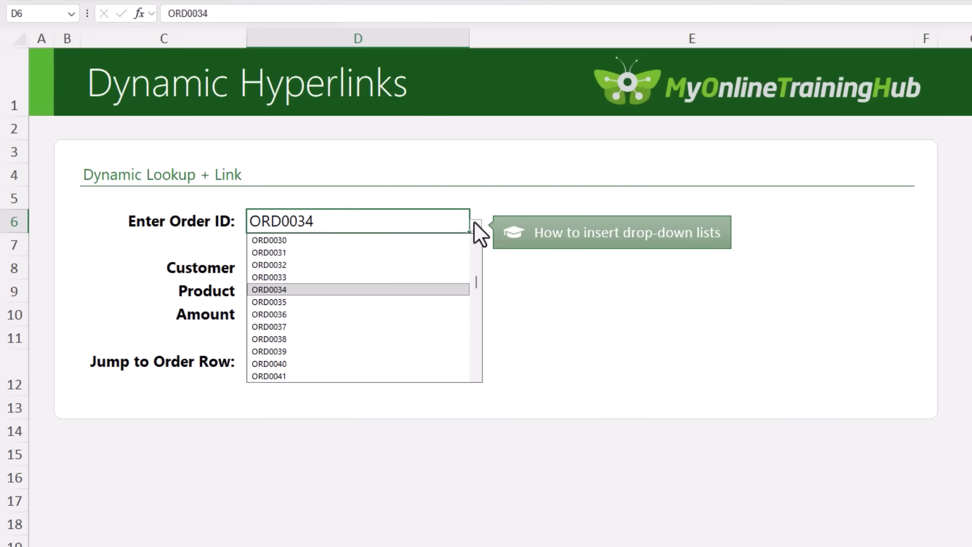
left_click(475, 224)
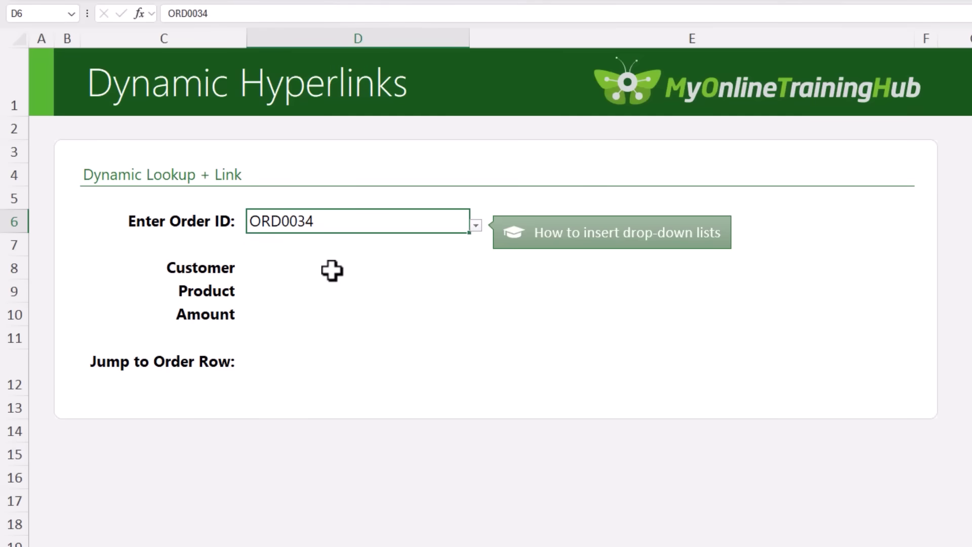
- Enter =XLOOKUP($D$6,Orders[OrderID],Orders[Customer],"Not Found") in D8 to return the customer for the chosen order
left_click_drag(331, 270, 338, 311)
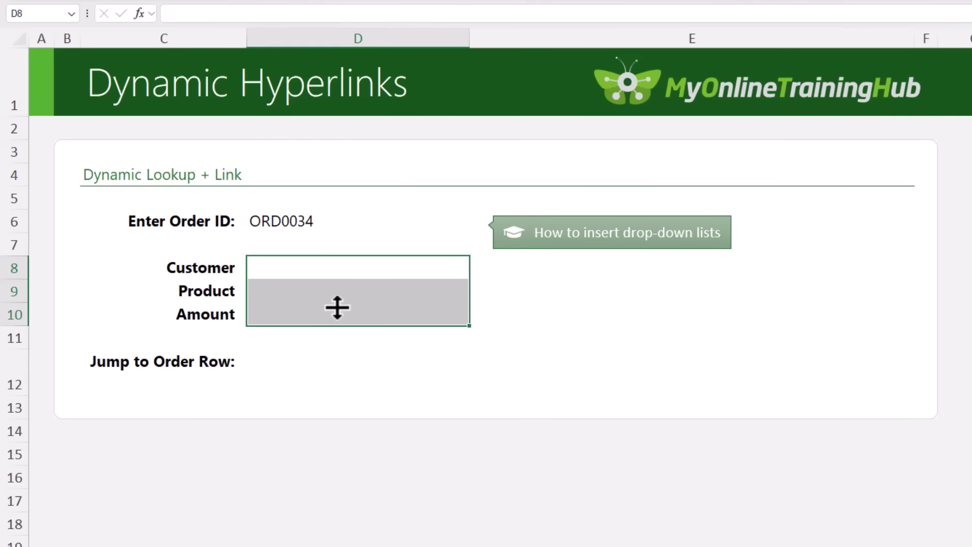
left_click(319, 270)
type("=xlookup(")
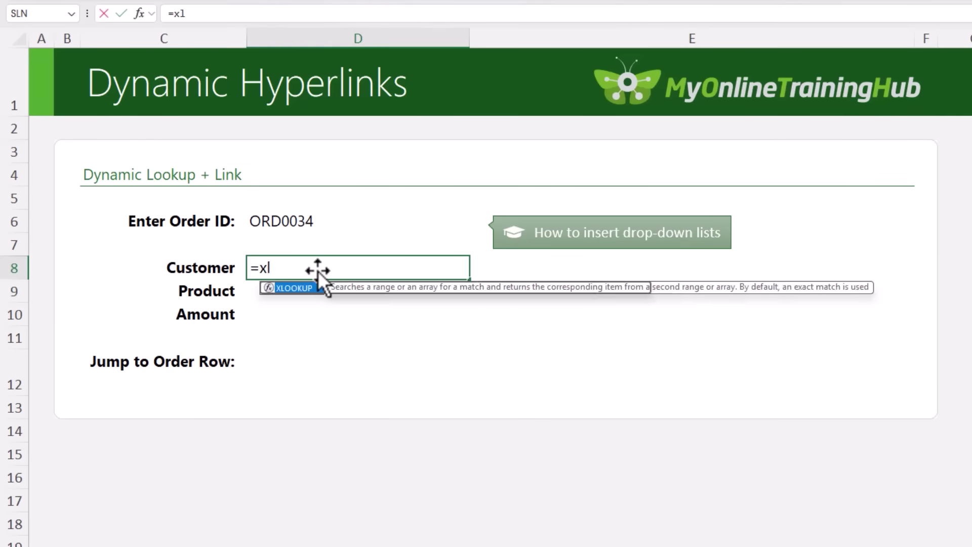
left_click(325, 223)
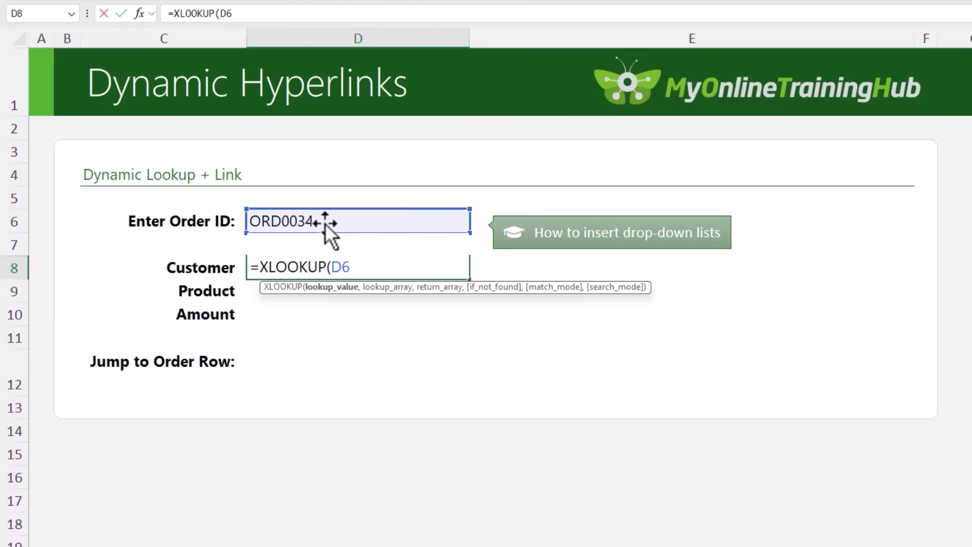
key("F4")
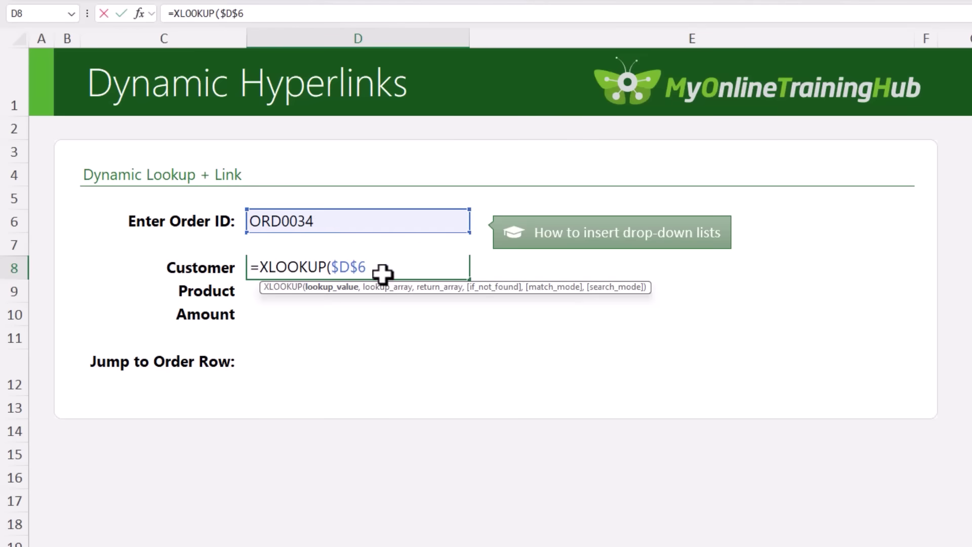
type(",")
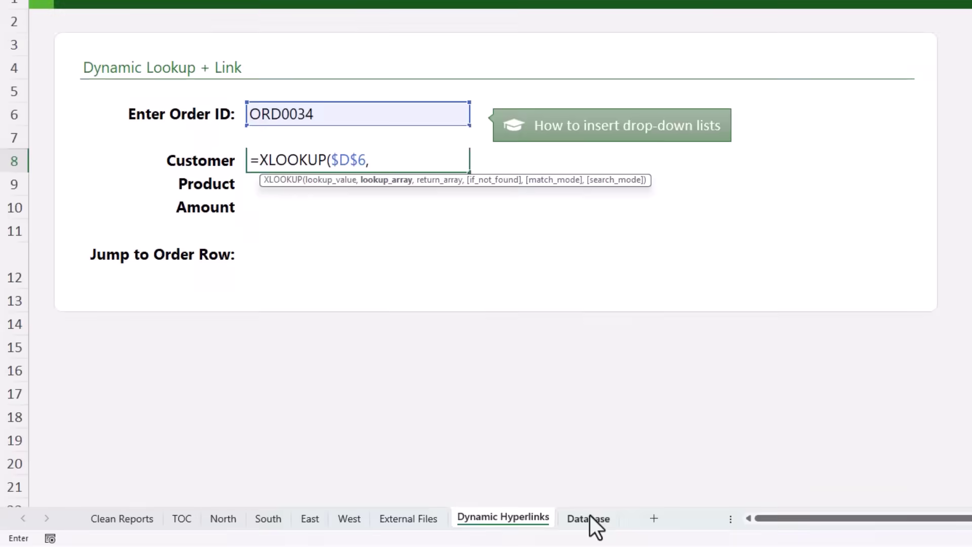
left_click(590, 516)
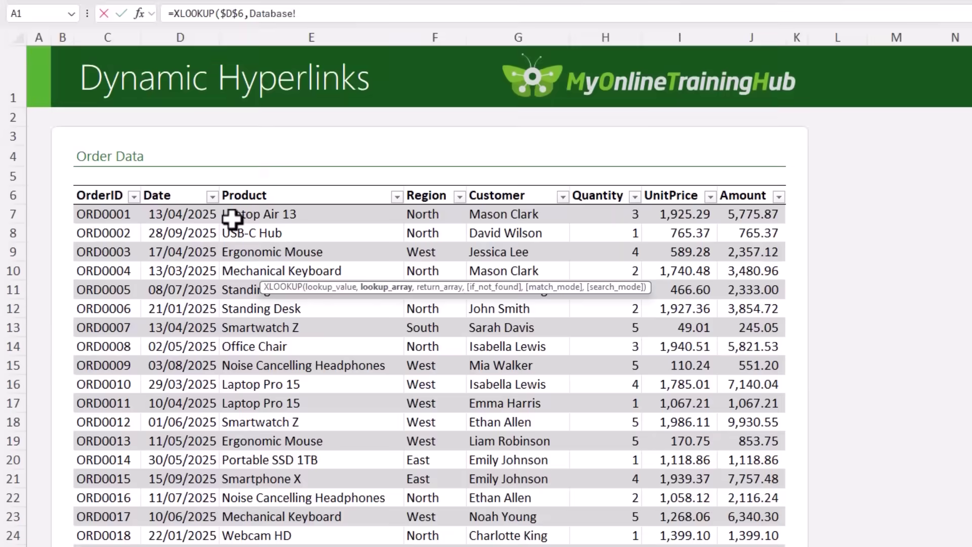
left_click(113, 80)
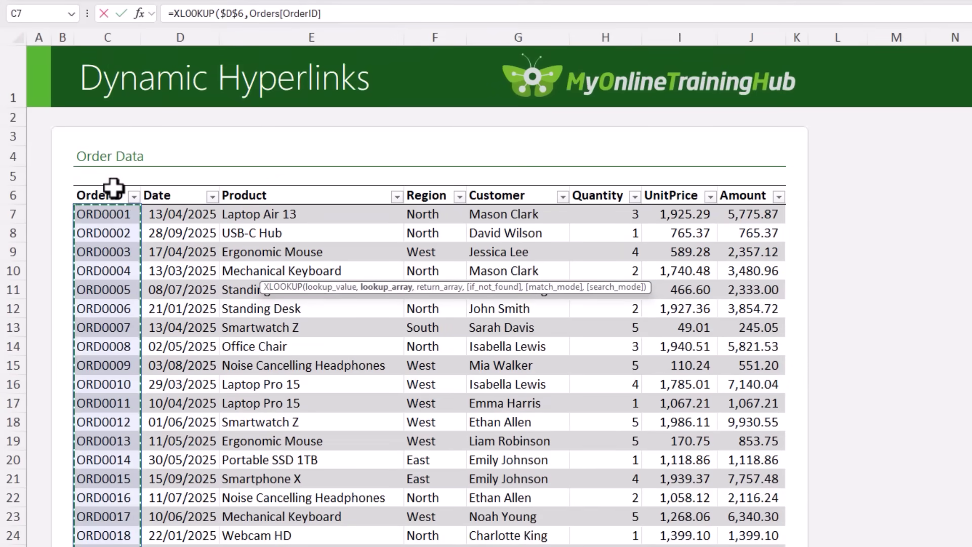
type(",")
left_click(491, 188)
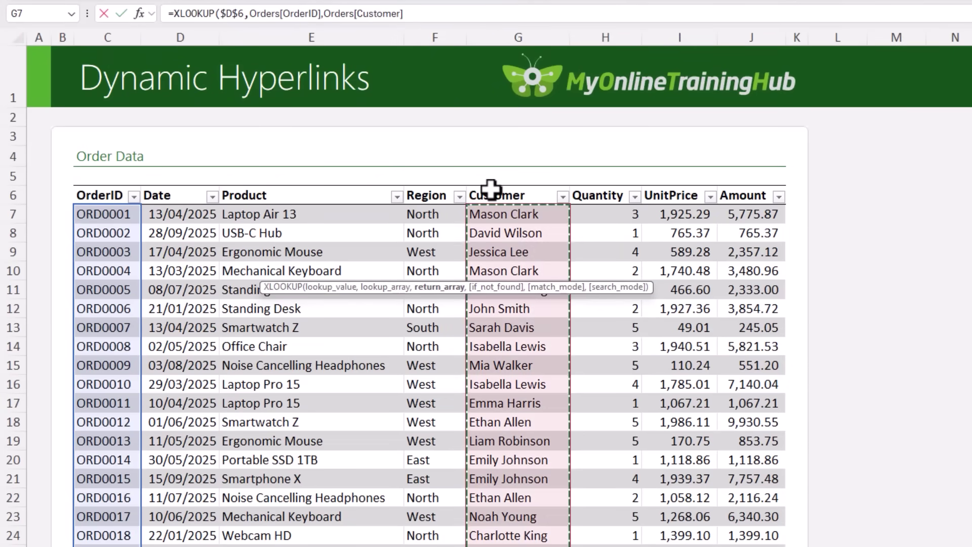
type(",")
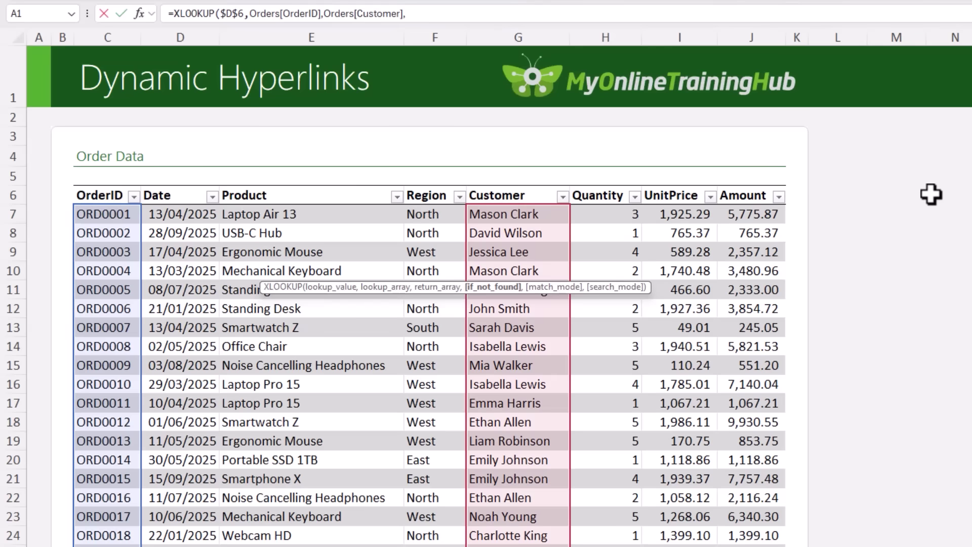
type("\"Not Foun")
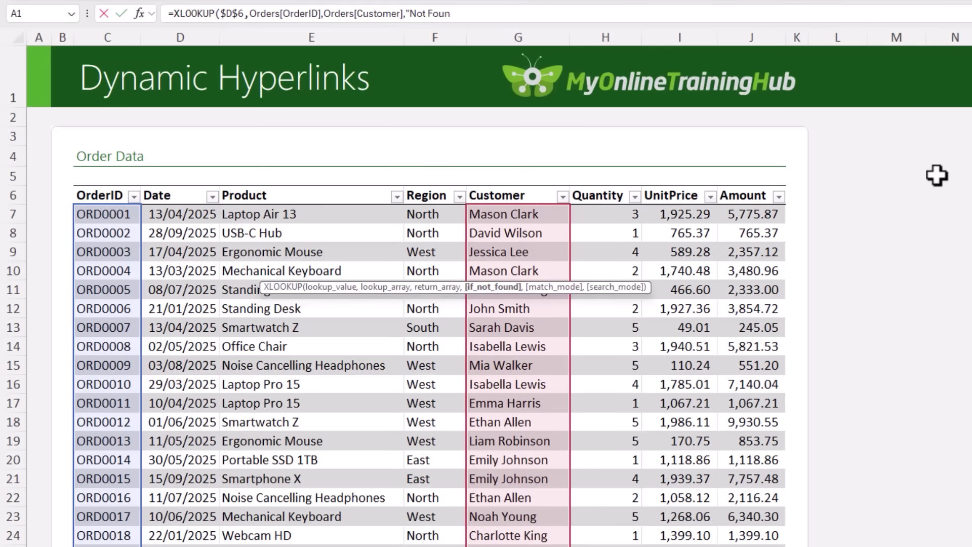
type("d\")")
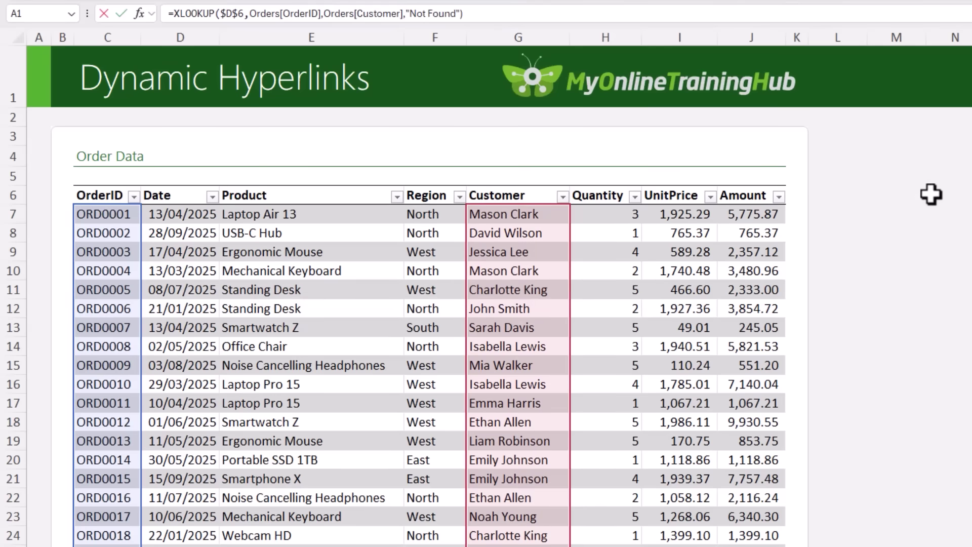
key("Return")
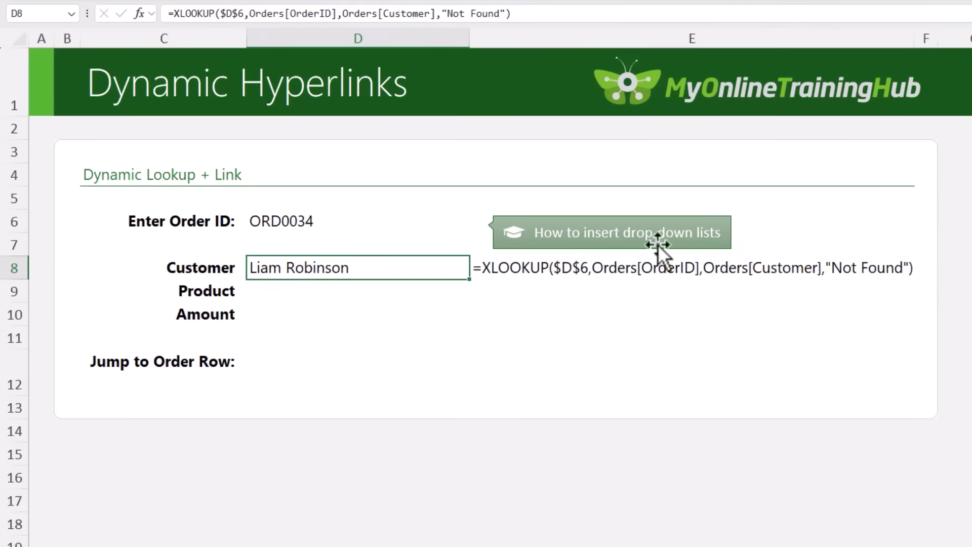
- Fill the D8 lookup down to D10 and change the return column in D9 to Orders[Product]
double_click(474, 279)
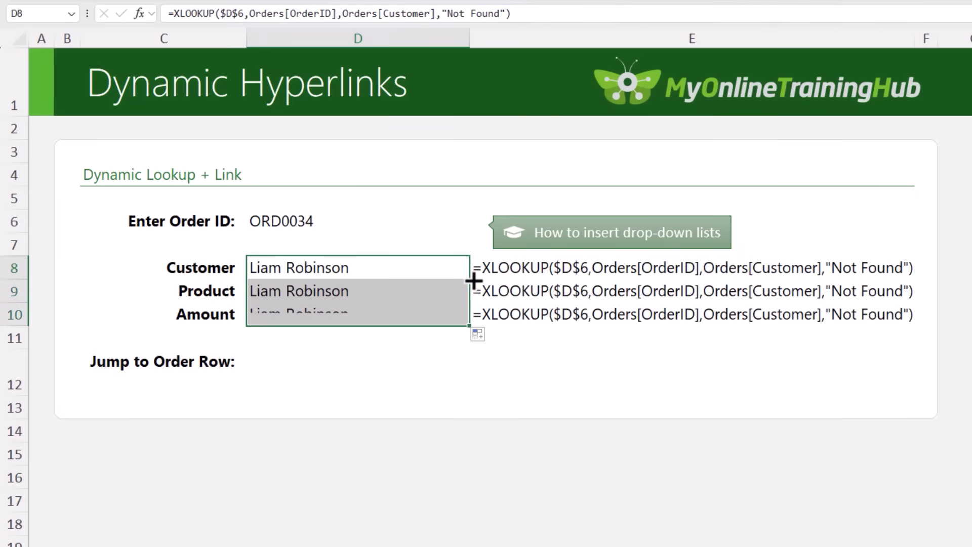
left_click(336, 288)
left_click(408, 15)
left_click_drag(383, 14, 431, 15)
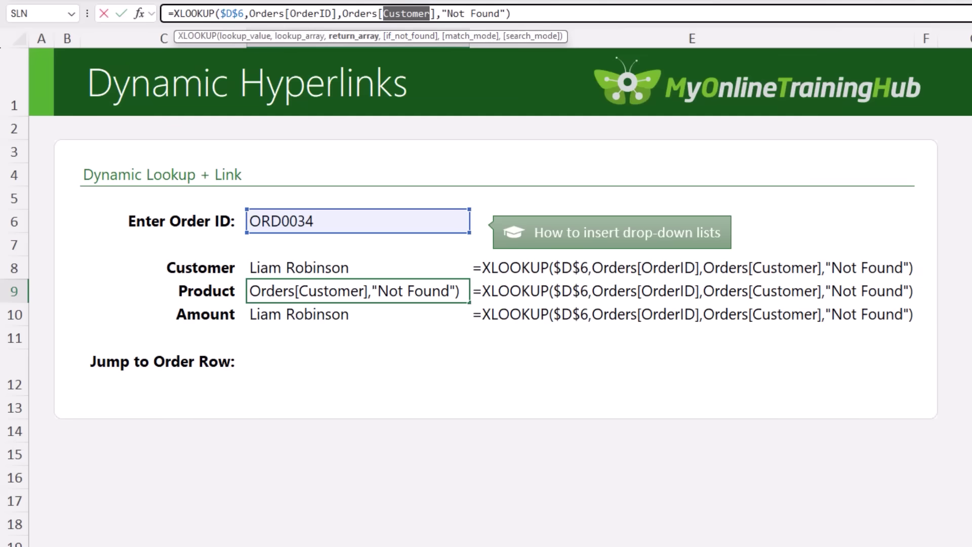
type("pro")
key("Tab")
key("Return")
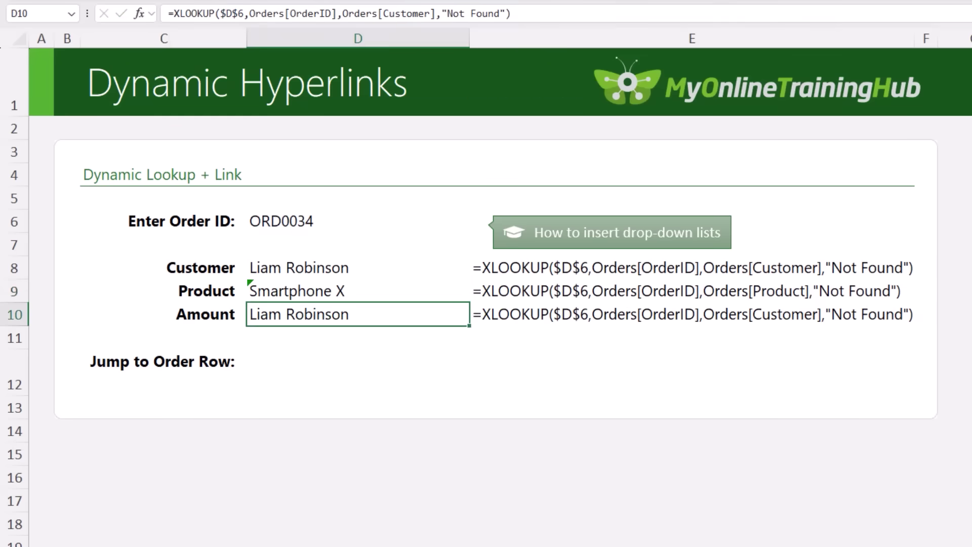
- Change the return column of the D10 lookup to Orders[Amount]
left_click_drag(385, 14, 425, 16)
type("Amount")
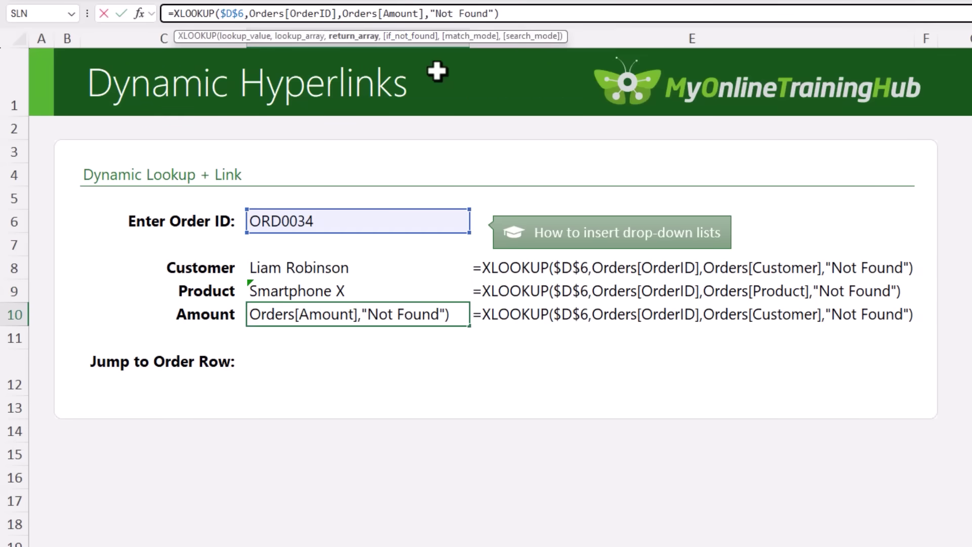
key("Return")
- Format the amount in D10 as Currency and align it left
key("Up")
key("Up")
key("Down")
left_click(629, 45)
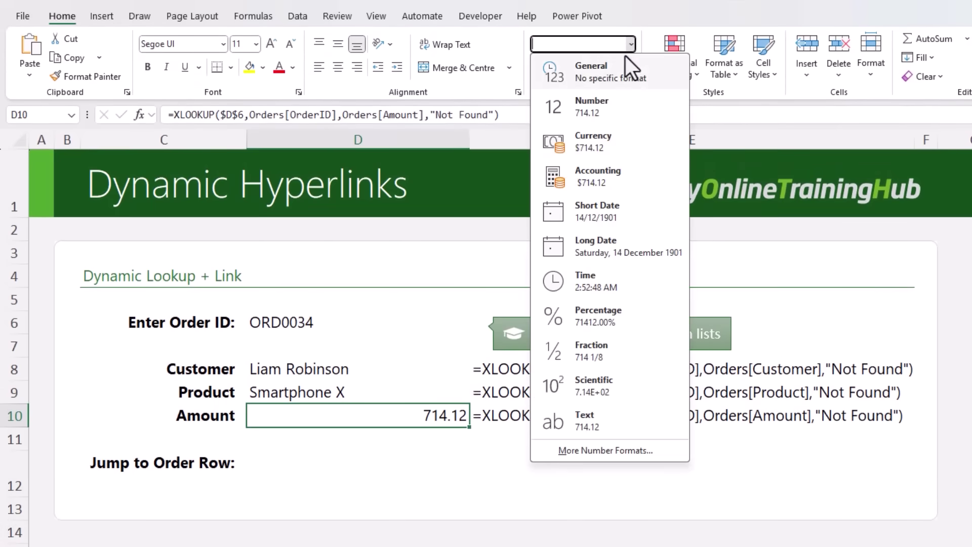
left_click(597, 141)
left_click(324, 68)
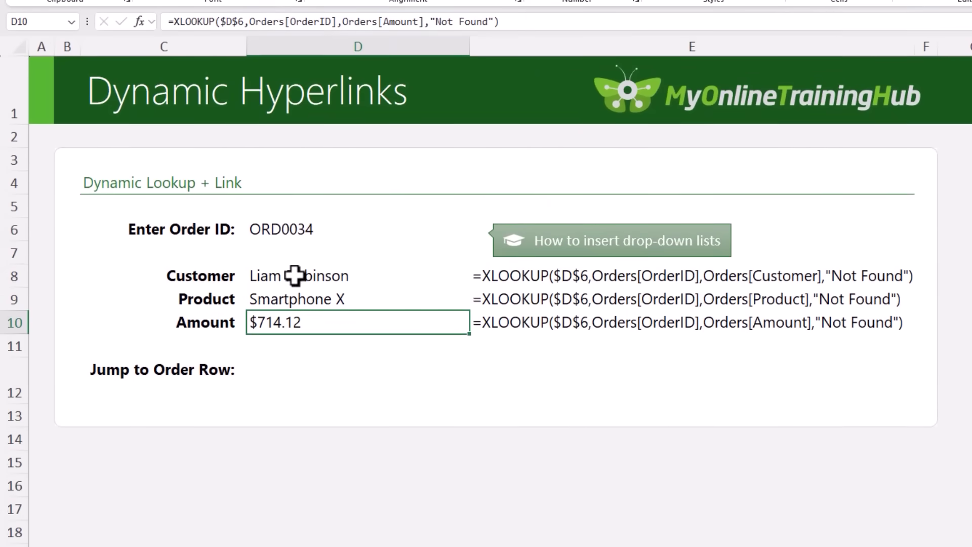
- Choose two other order IDs in turn in D6 to test the customer, product and amount lookups
left_click(295, 374)
left_click_drag(295, 274, 289, 319)
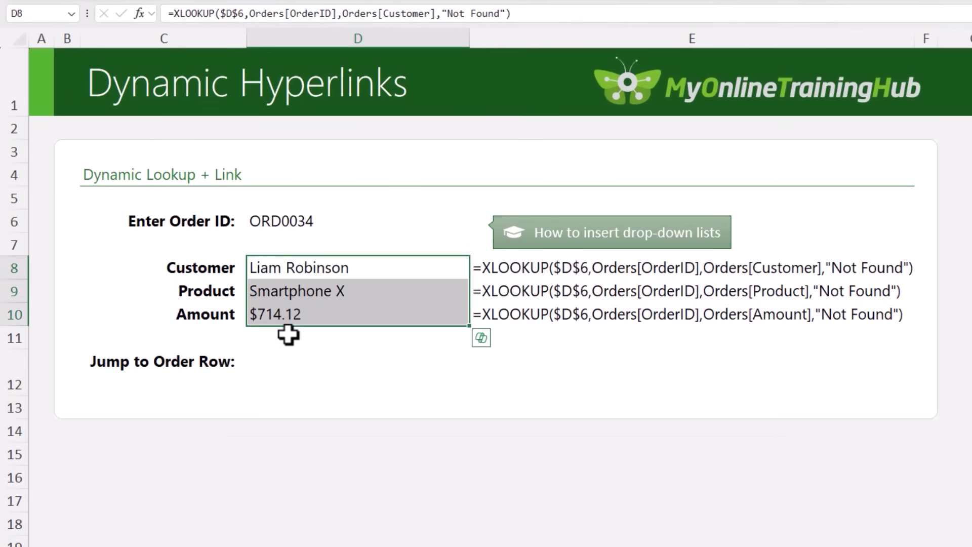
left_click(462, 222)
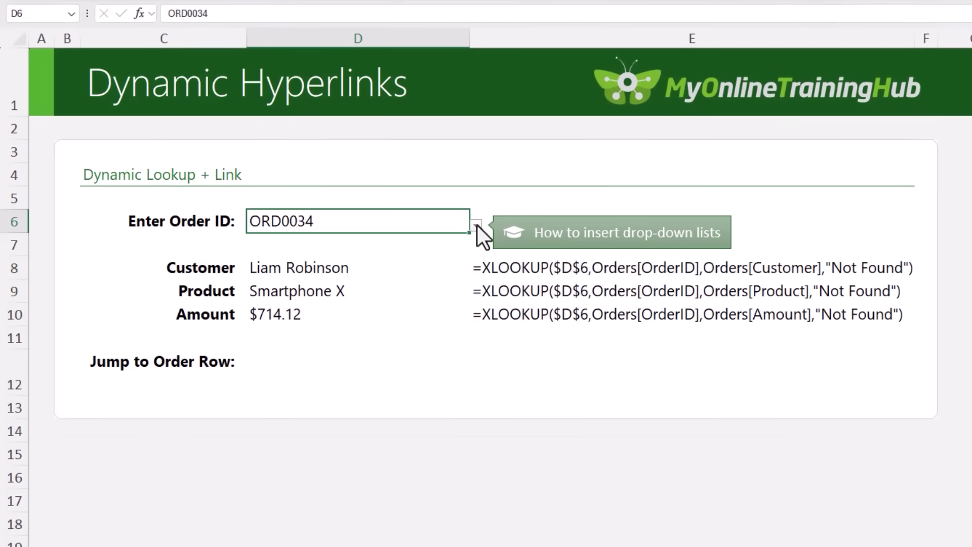
left_click(476, 225)
left_click(367, 251)
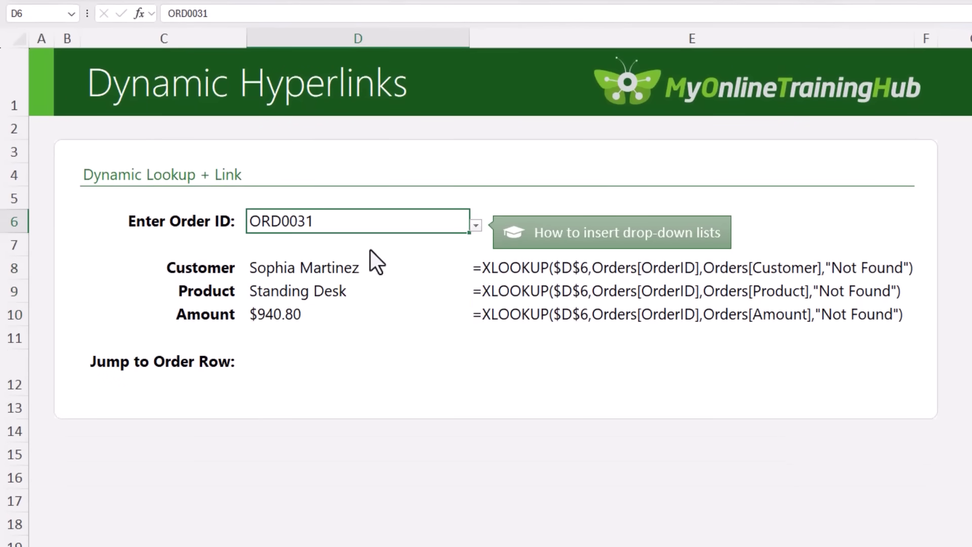
left_click(476, 224)
left_click(364, 277)
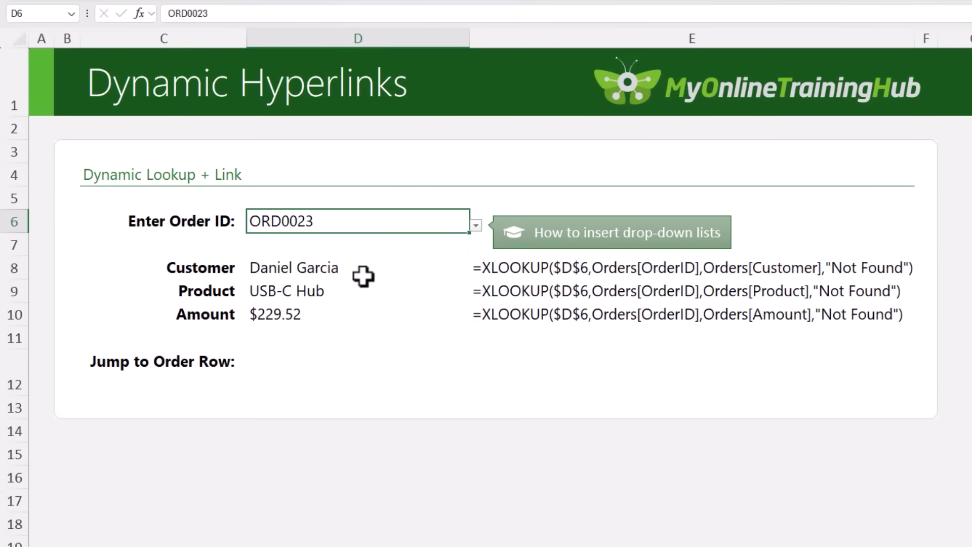
- Start the jump link formula in D12 with =HYPERLINK("#"&CELL("address", as the link location
left_click(314, 377)
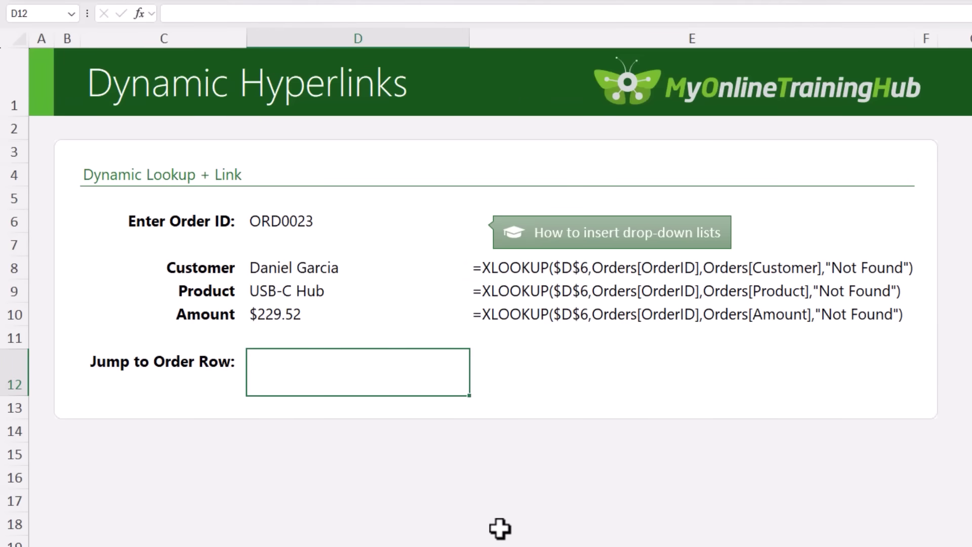
type("=hyp")
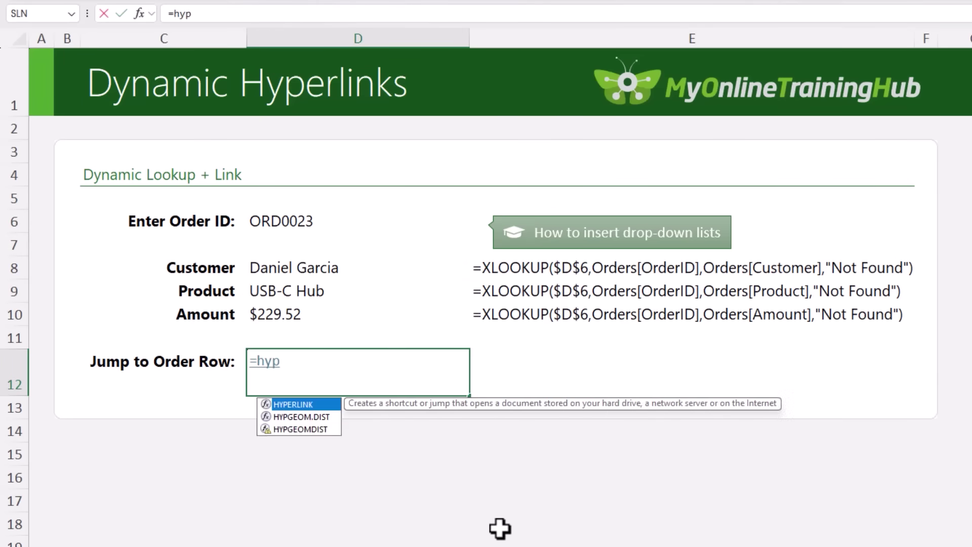
key("Tab")
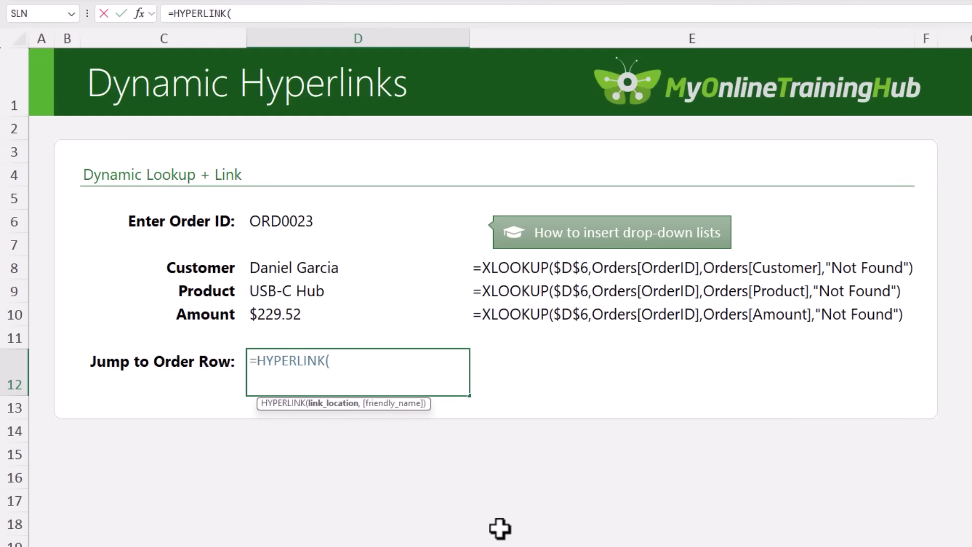
type("\"#\"")
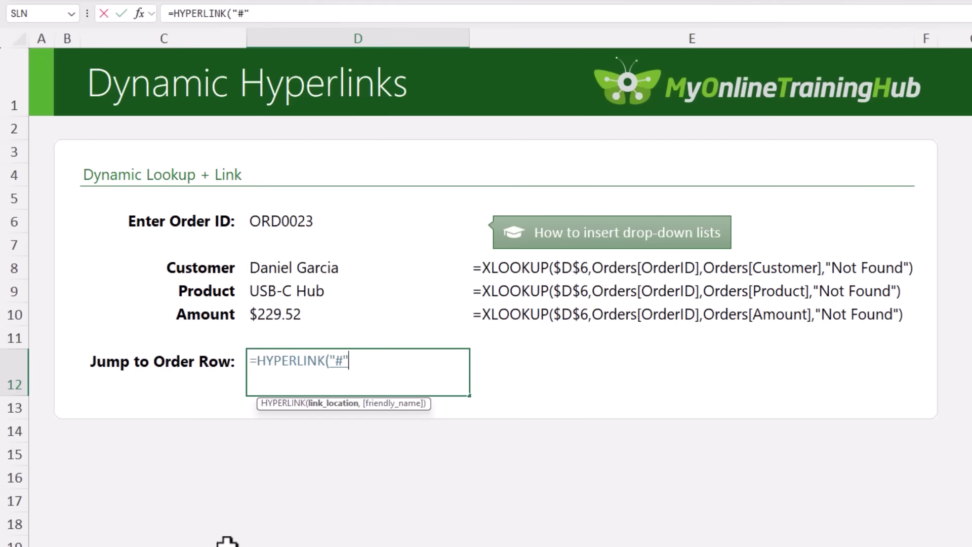
type("&cel")
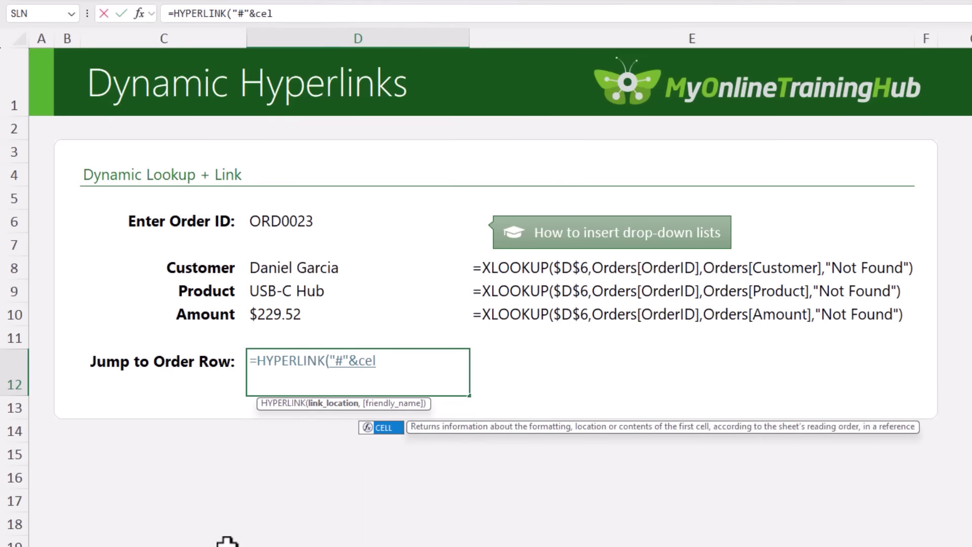
key("Tab")
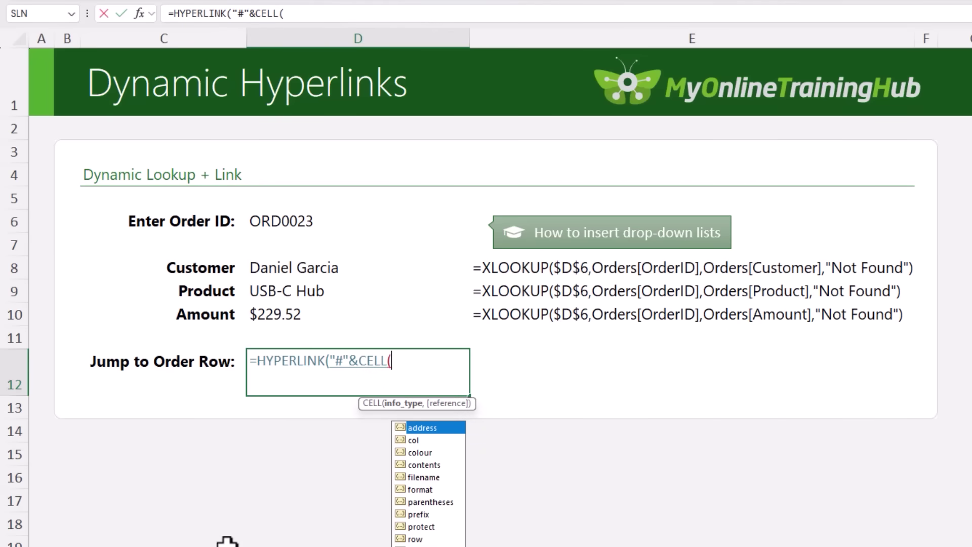
key("Escape")
type("\"address\",")
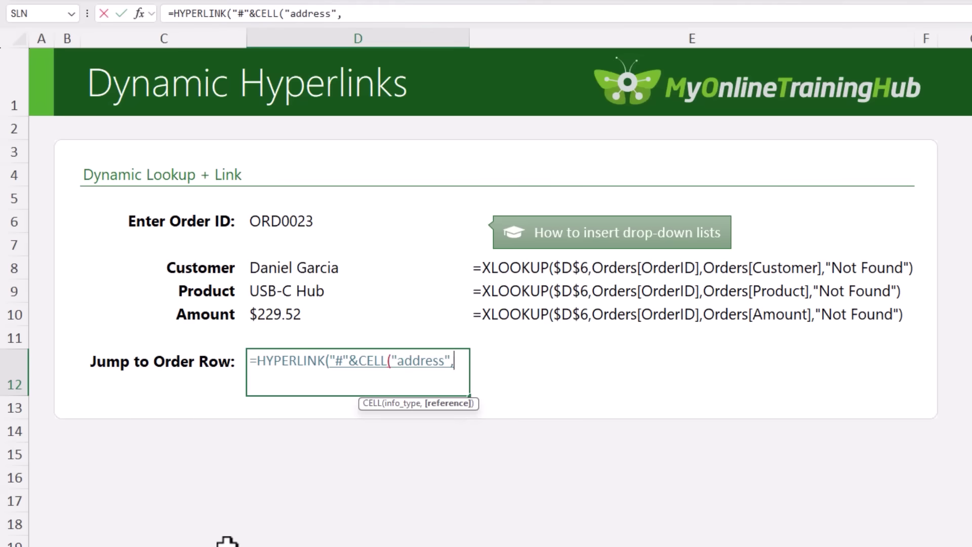
- Complete the CELL reference in the D12 formula with XLOOKUP(D6,Orders[OrderID],Orders[OrderID]), taking both arrays from the Database sheet's OrderID column
type("xl")
key("Tab")
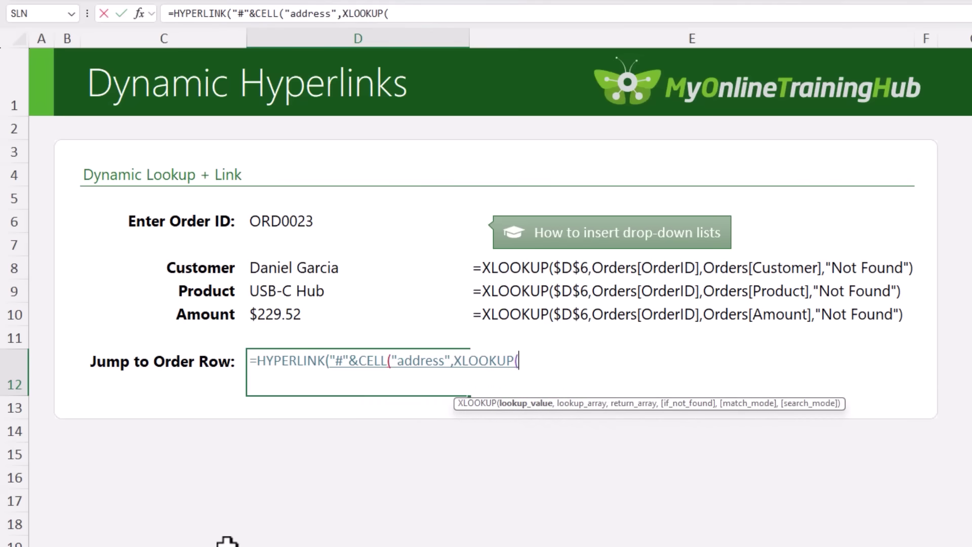
left_click(284, 221)
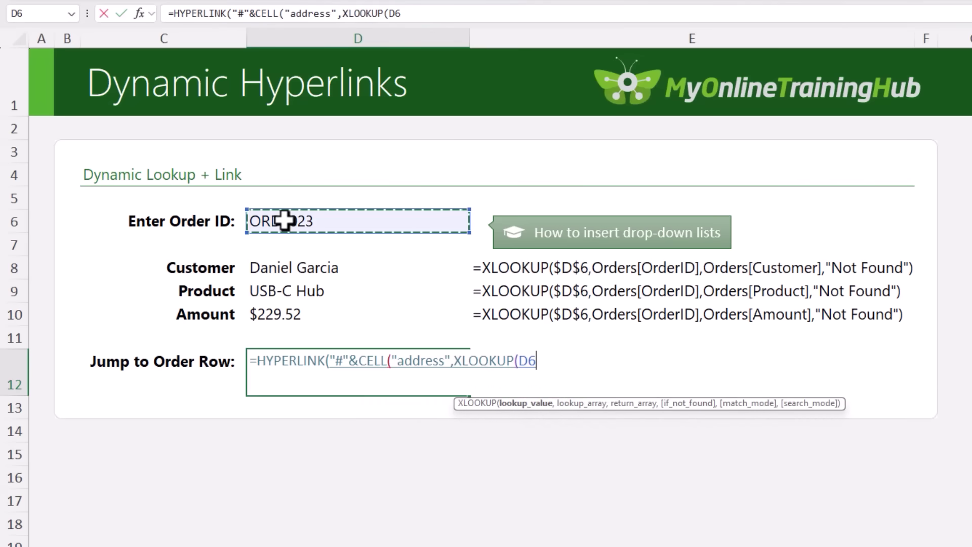
type(",")
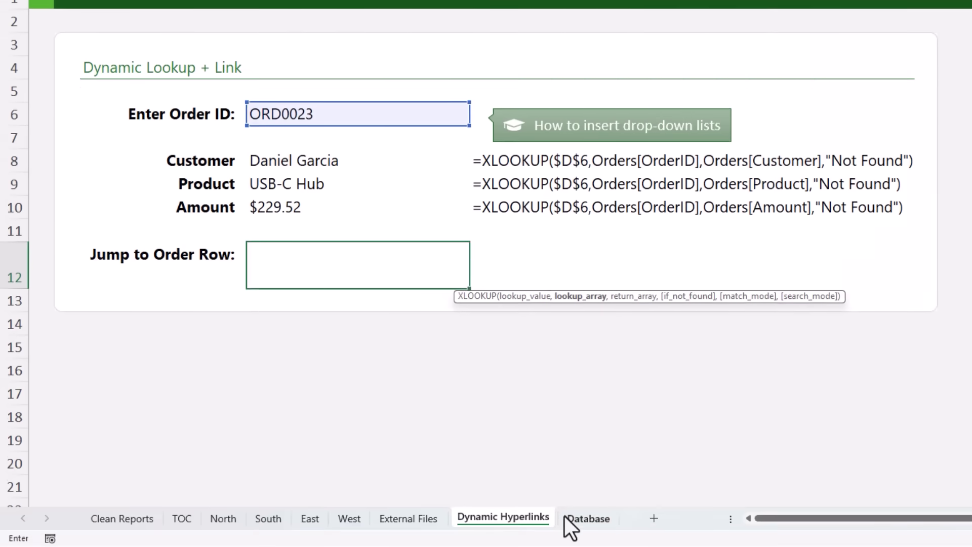
left_click(565, 516)
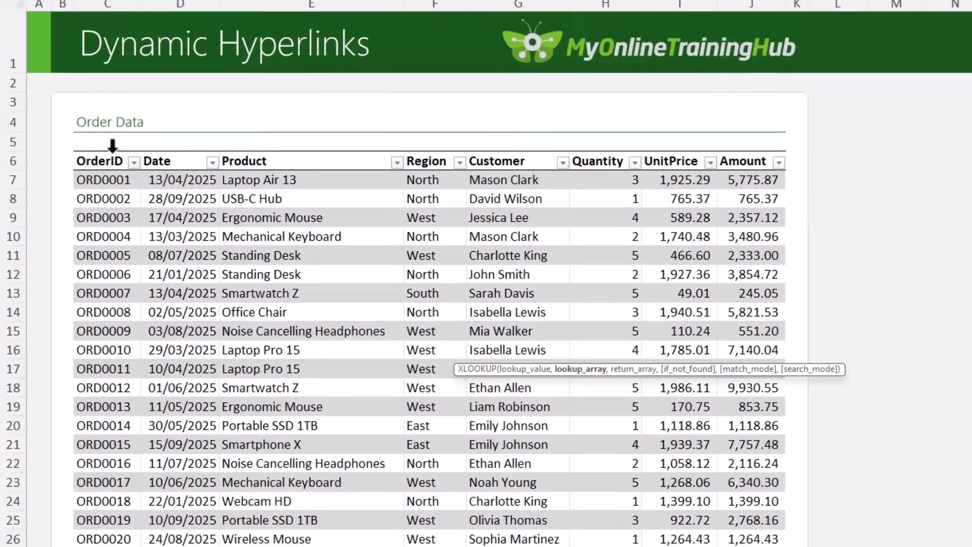
left_click(112, 146)
type(",")
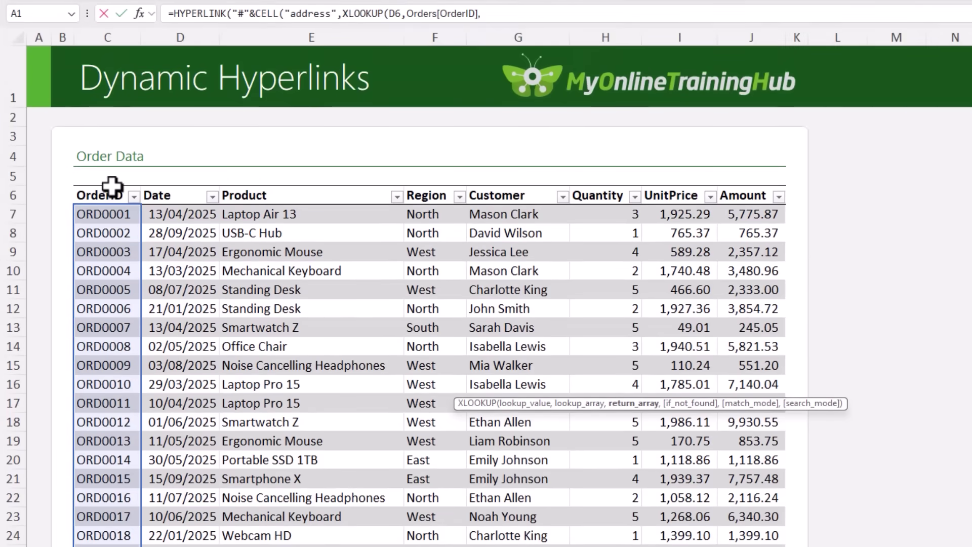
left_click(111, 188)
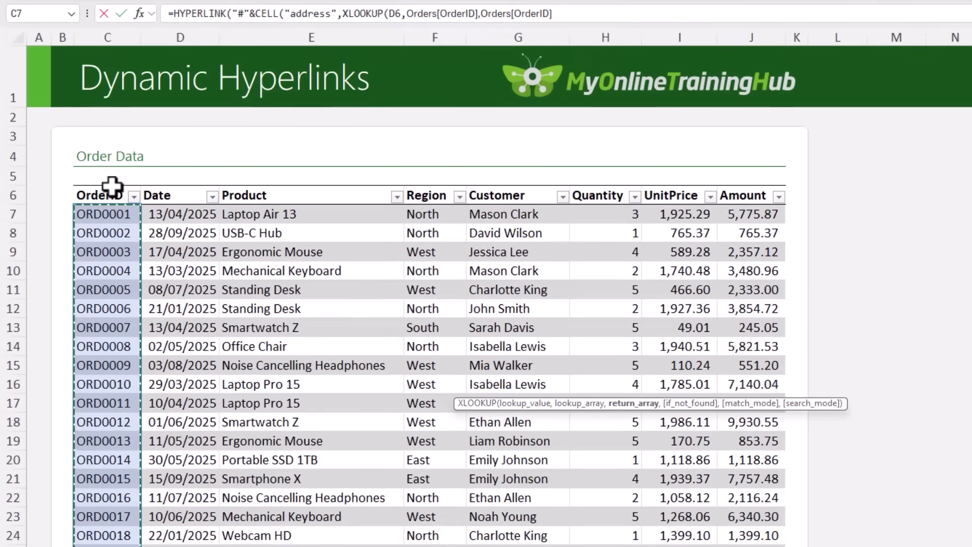
type(")")
left_click_drag(377, 407, 410, 47)
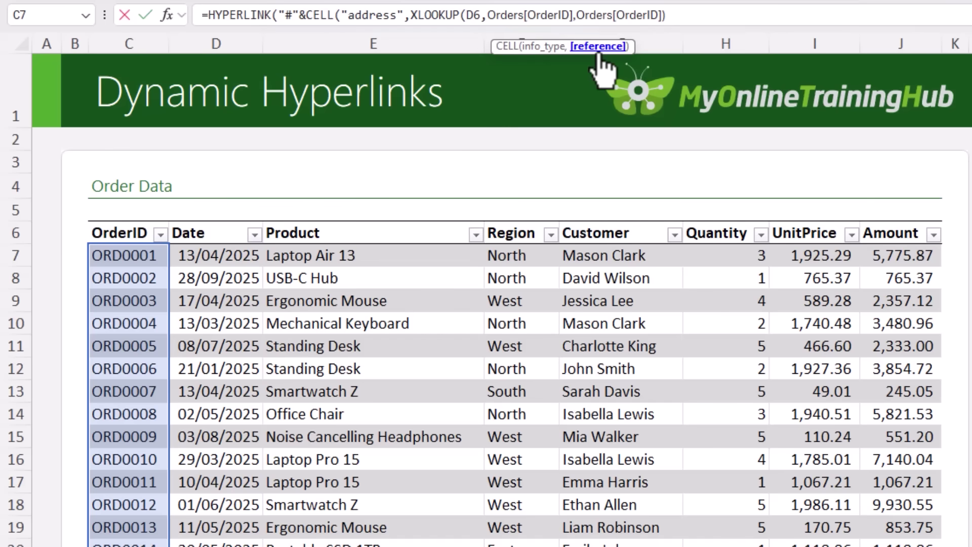
type(")")
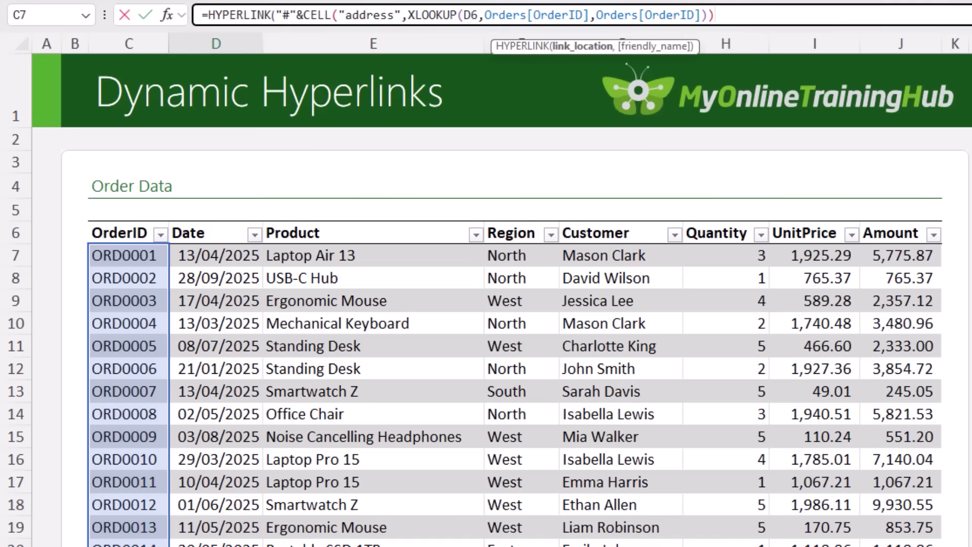
- Add the friendly name "Go to "&'Dynamic Hyperlinks'!D6 to the HYPERLINK formula and close it
type(",")
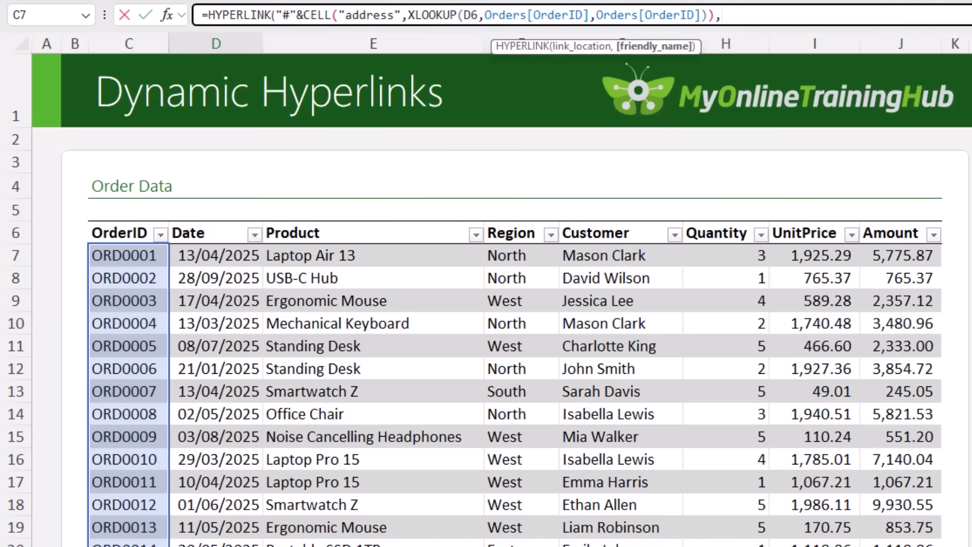
type("\"Go to \"&")
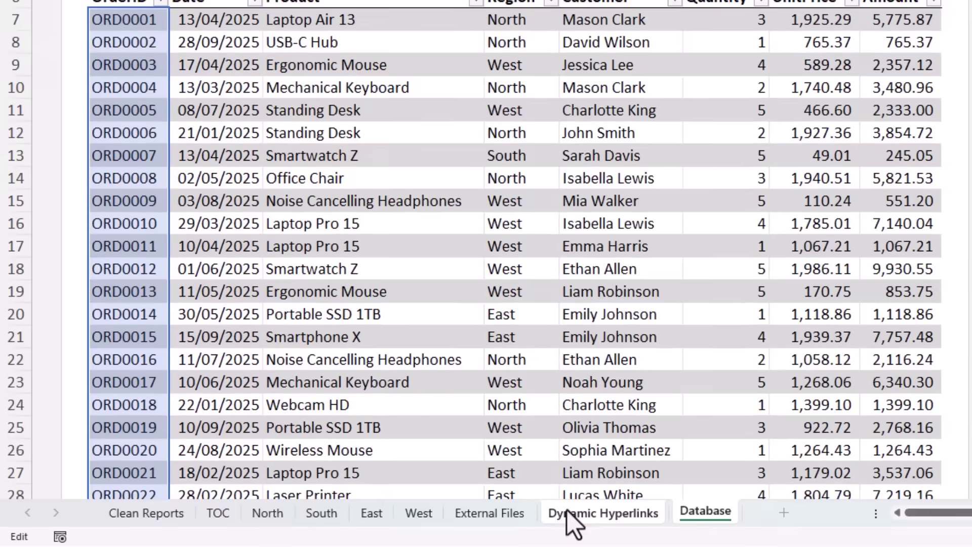
left_click(567, 511)
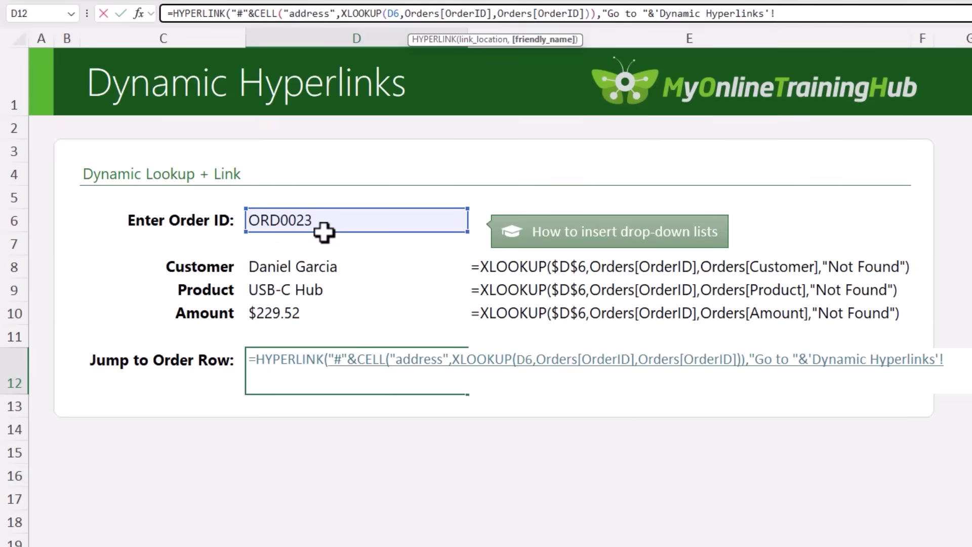
left_click(323, 232)
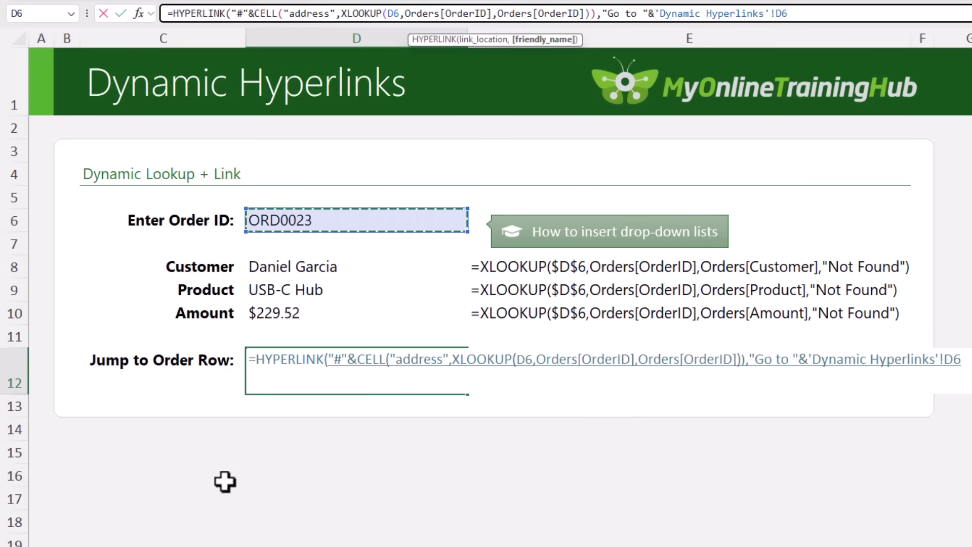
type(")")
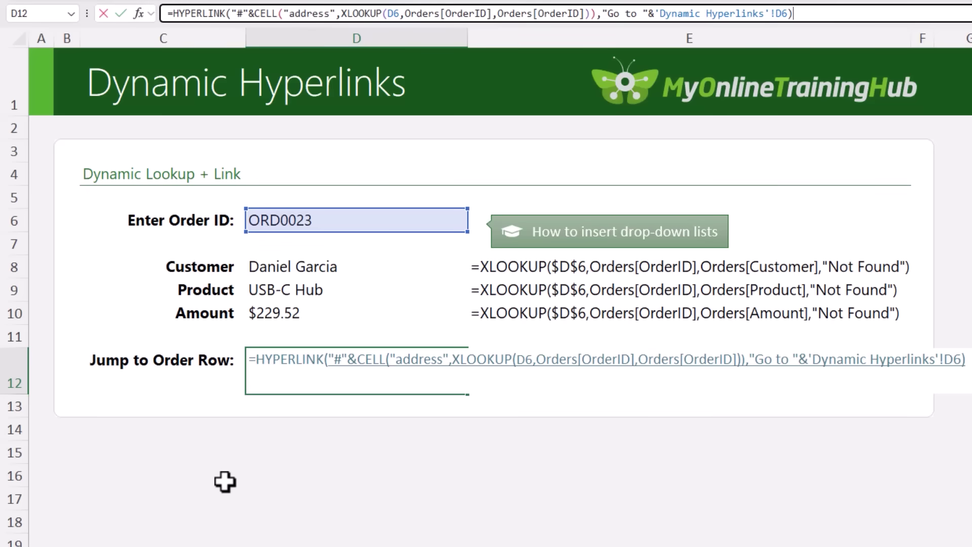
- Wrap the D12 formula in IFERROR with "Order not found" as the error value and enter it
key("Home")
key("Right")
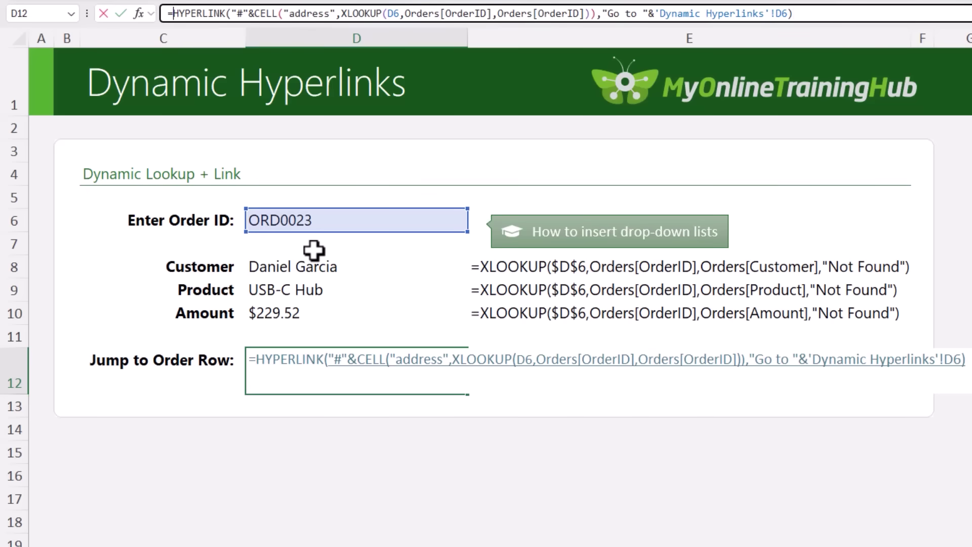
type("IFERROR(")
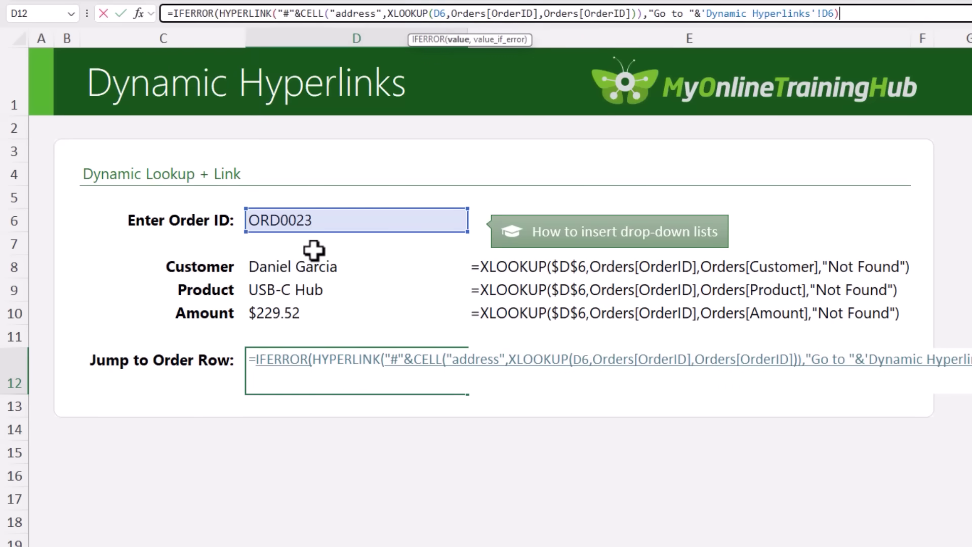
type(",\"Order not found\"")
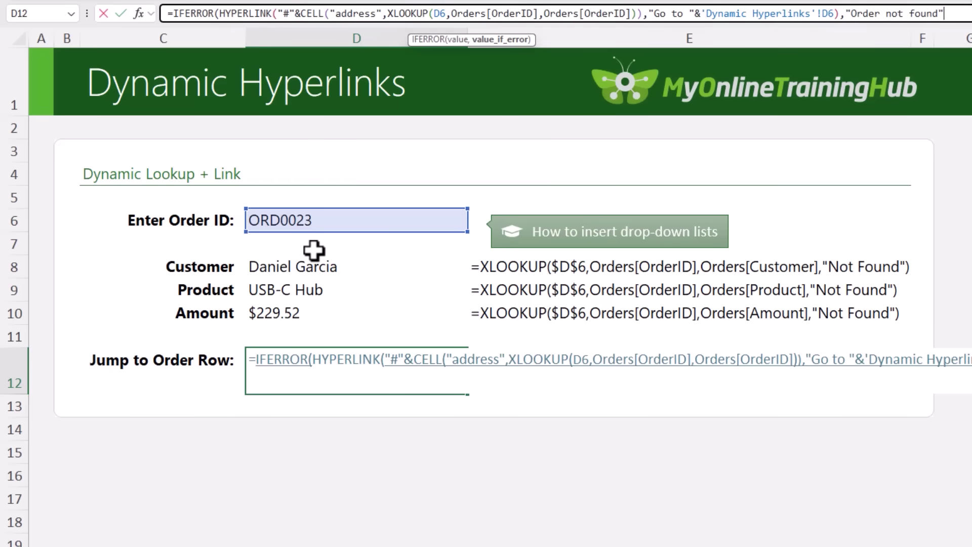
type(")")
key("ctrl+Return")
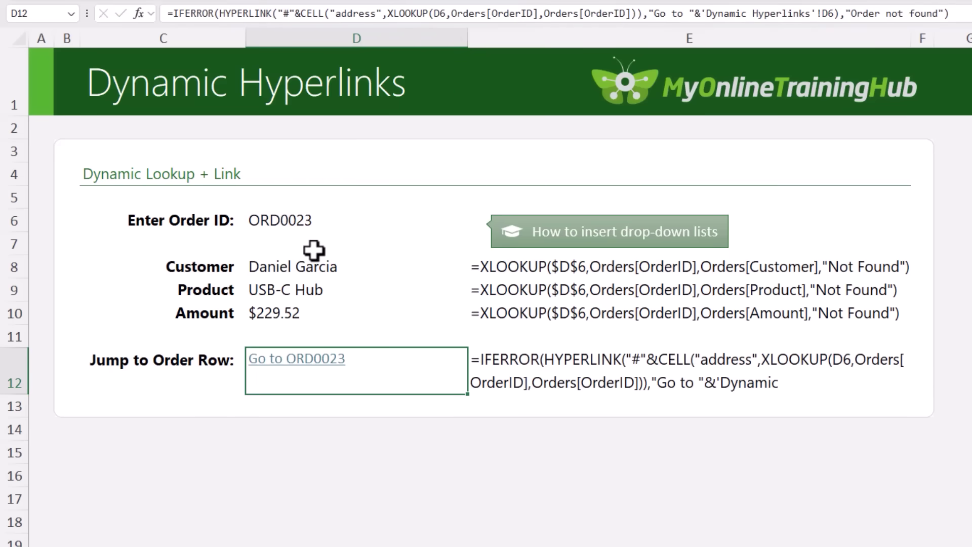
- Test the D12 jump link for the current order, and again after choosing a different order ID in D6
left_click(311, 360)
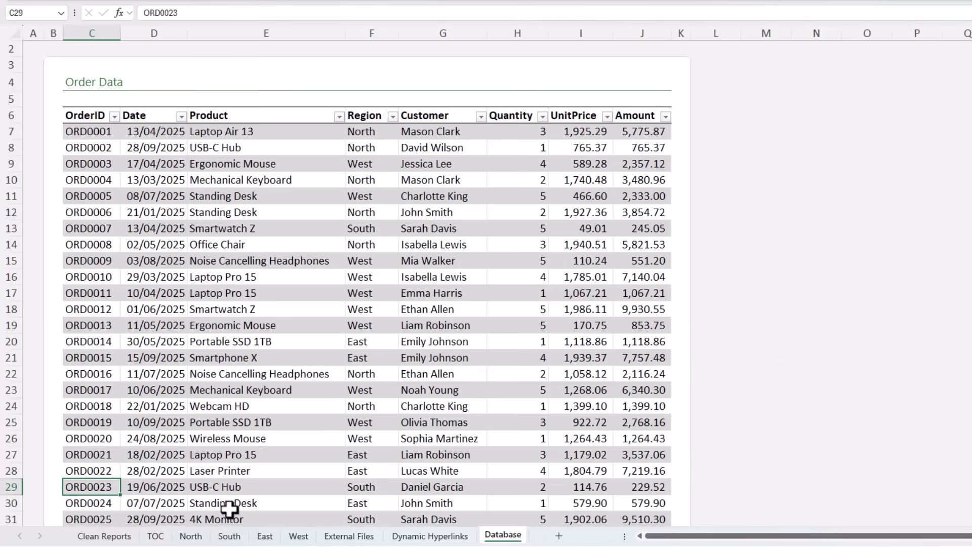
left_click(412, 537)
left_click(284, 198)
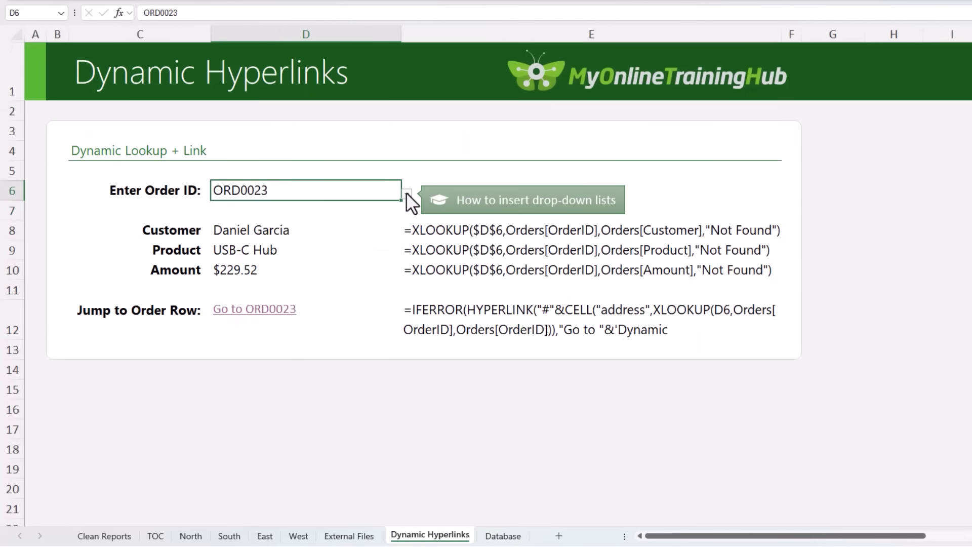
left_click(406, 194)
left_click(319, 222)
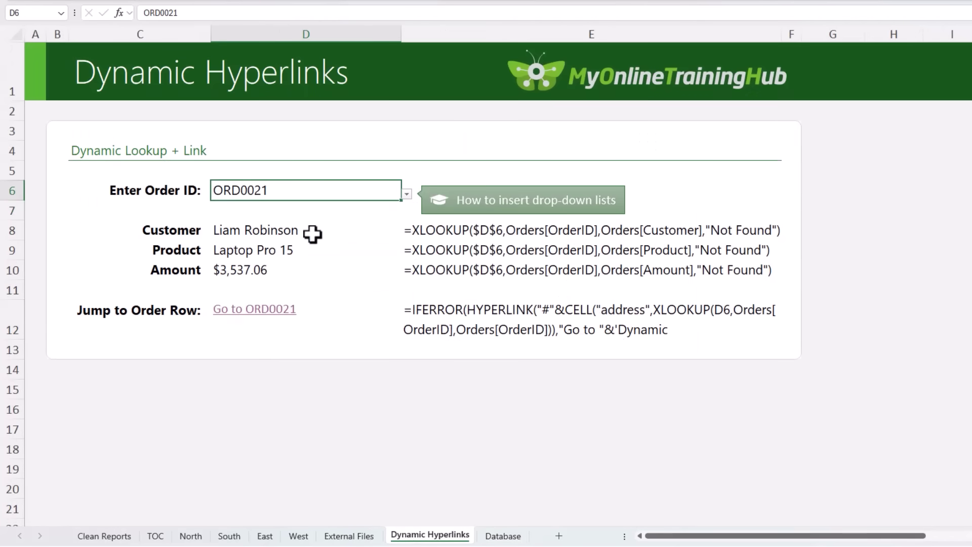
left_click(271, 310)
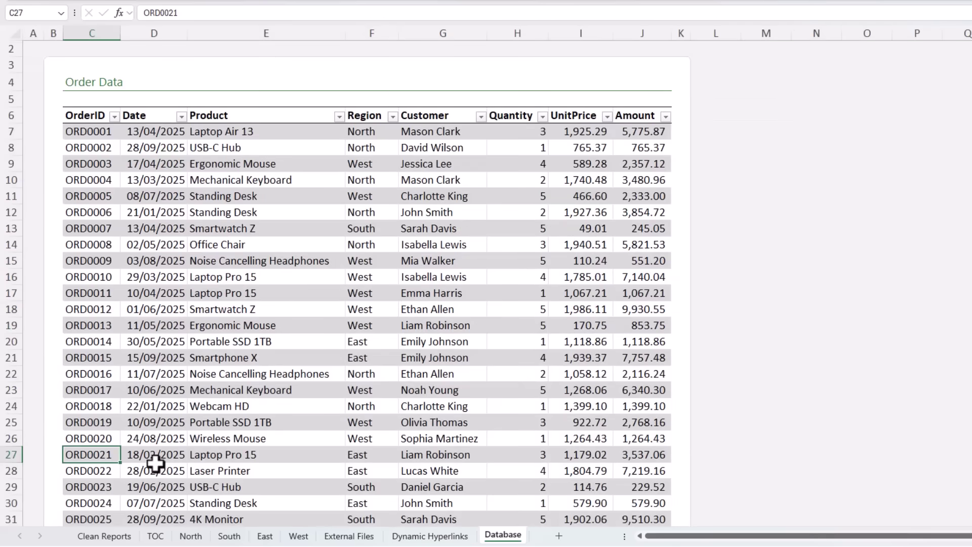